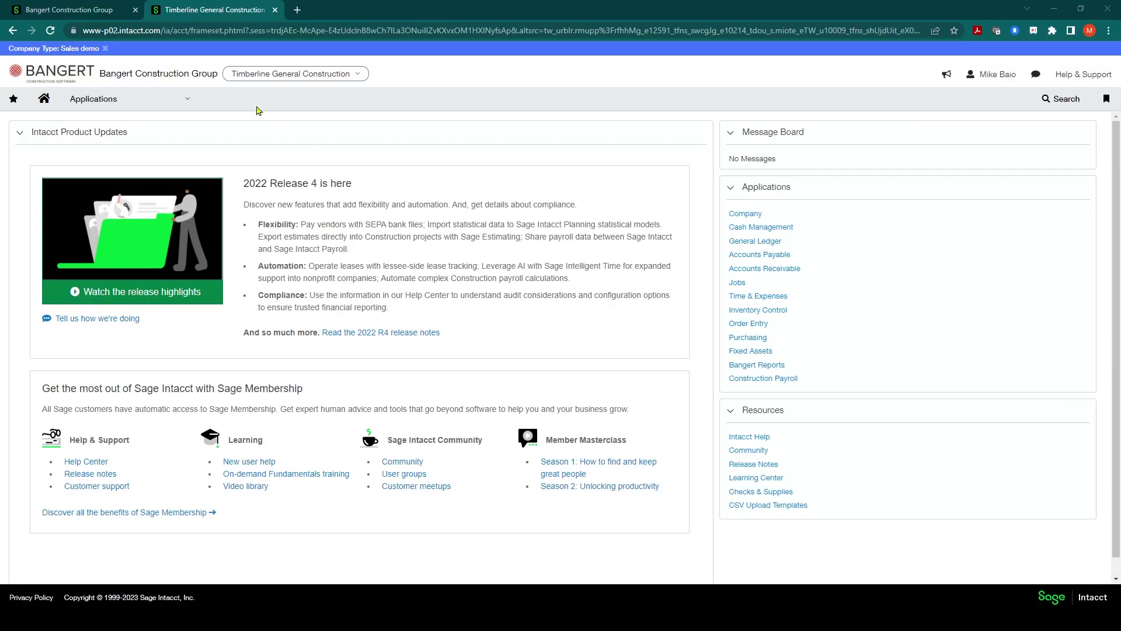
Go to Construction Payroll > Checks from the Applications menu
click(187, 99)
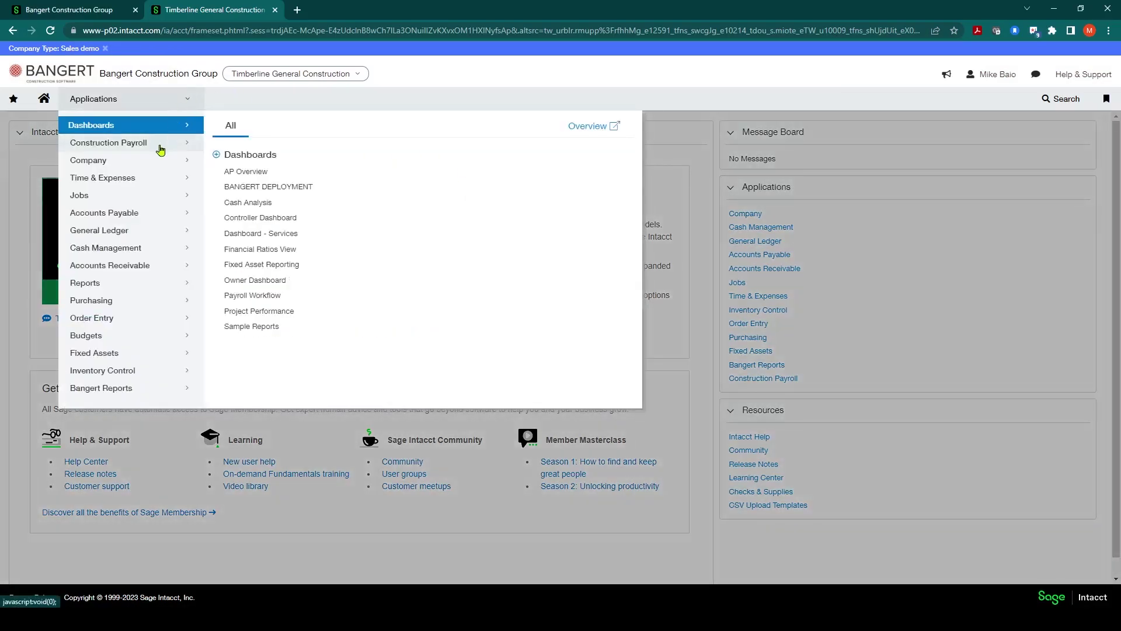
mouse_move(162, 146)
click(247, 186)
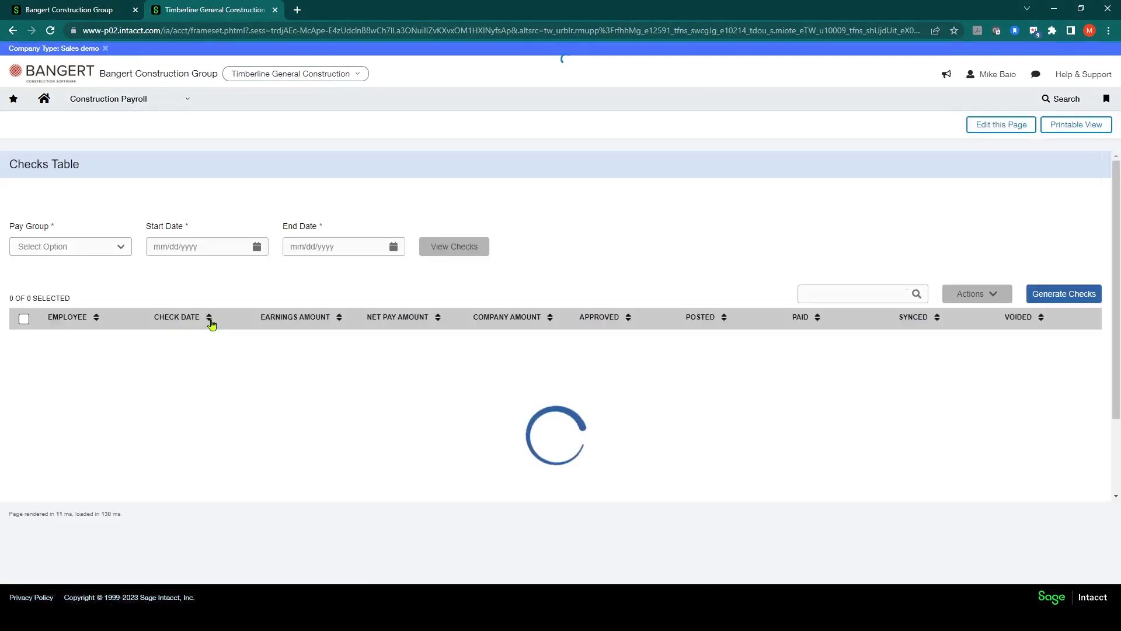
Filter checks to the Weekly - Hourly pay group dated 02/02/2023 and view them
click(122, 247)
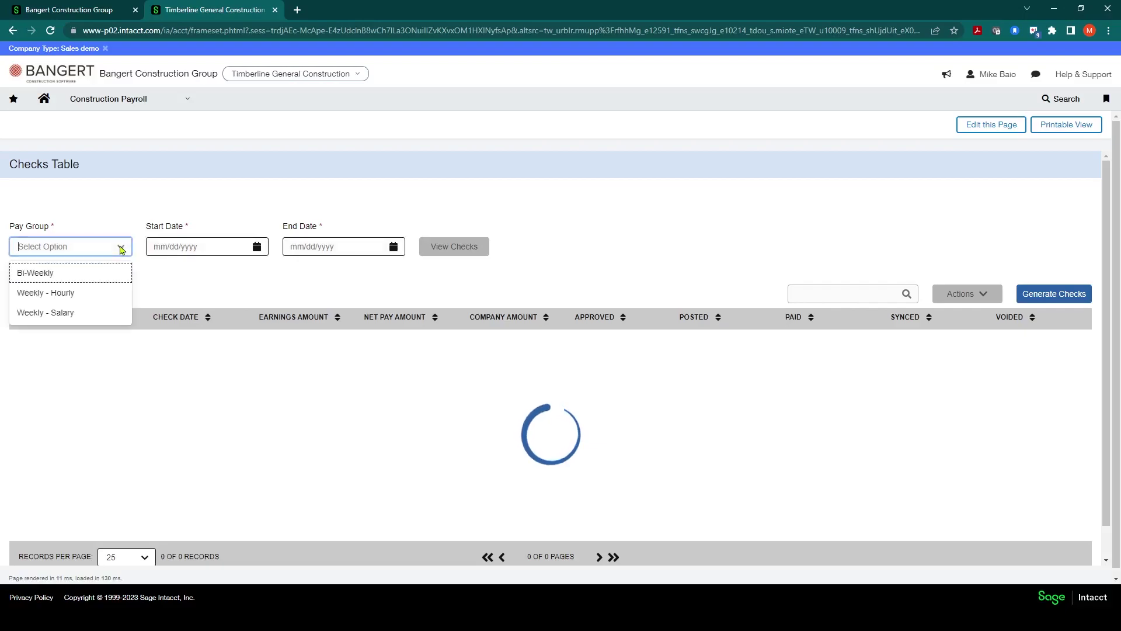
click(71, 293)
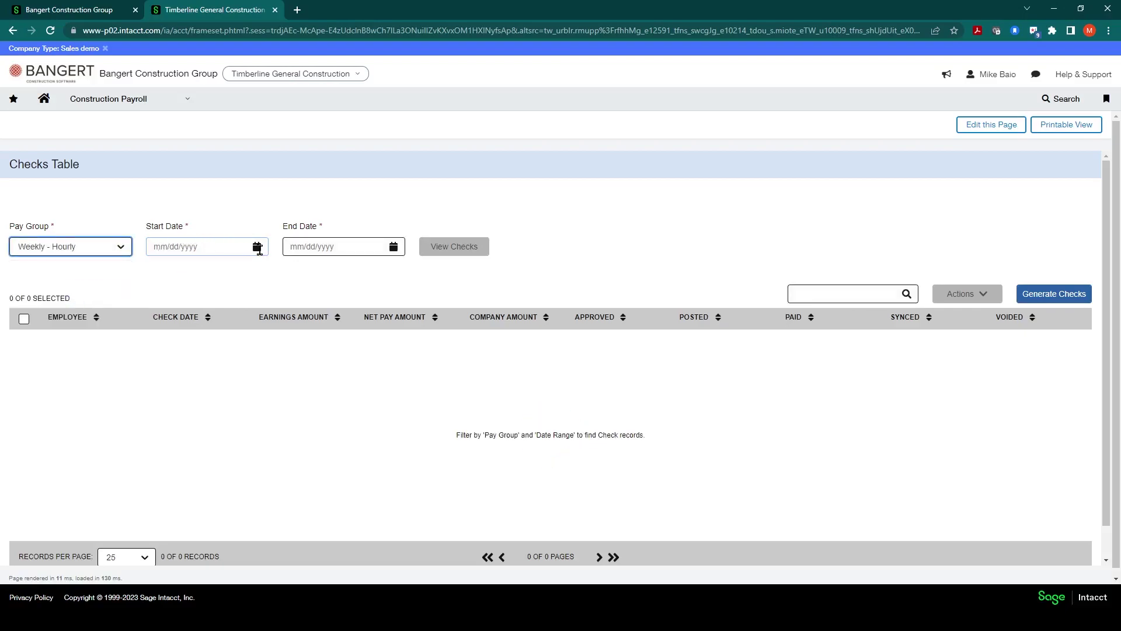
click(257, 247)
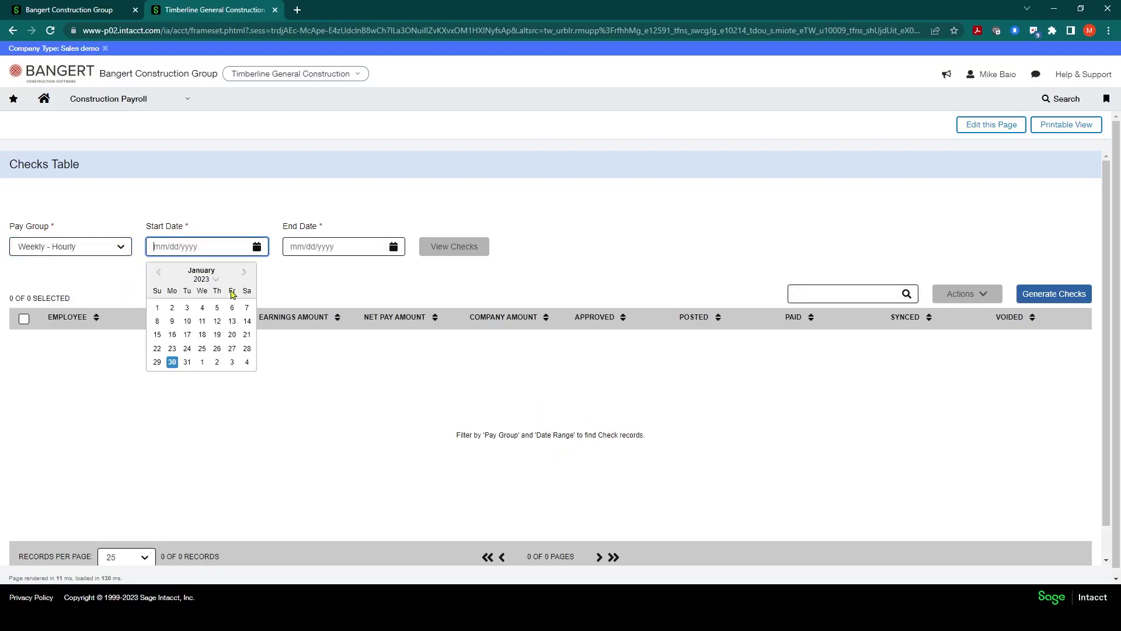
click(216, 362)
click(446, 248)
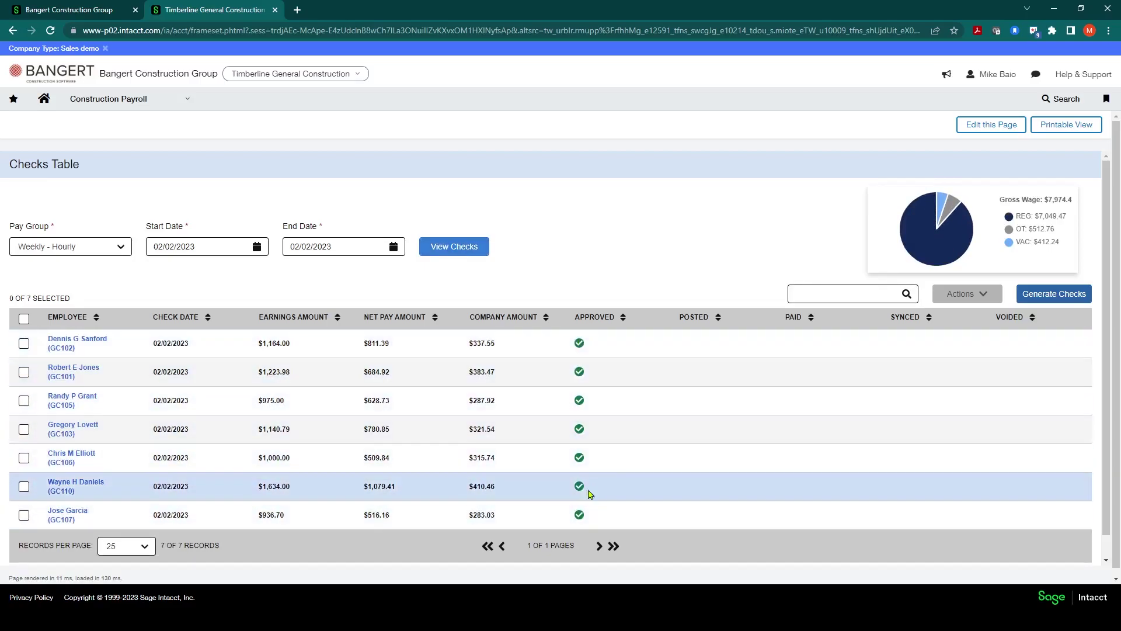
Select all seven checks and bring up Actions again after the first Post attempt failed
click(24, 320)
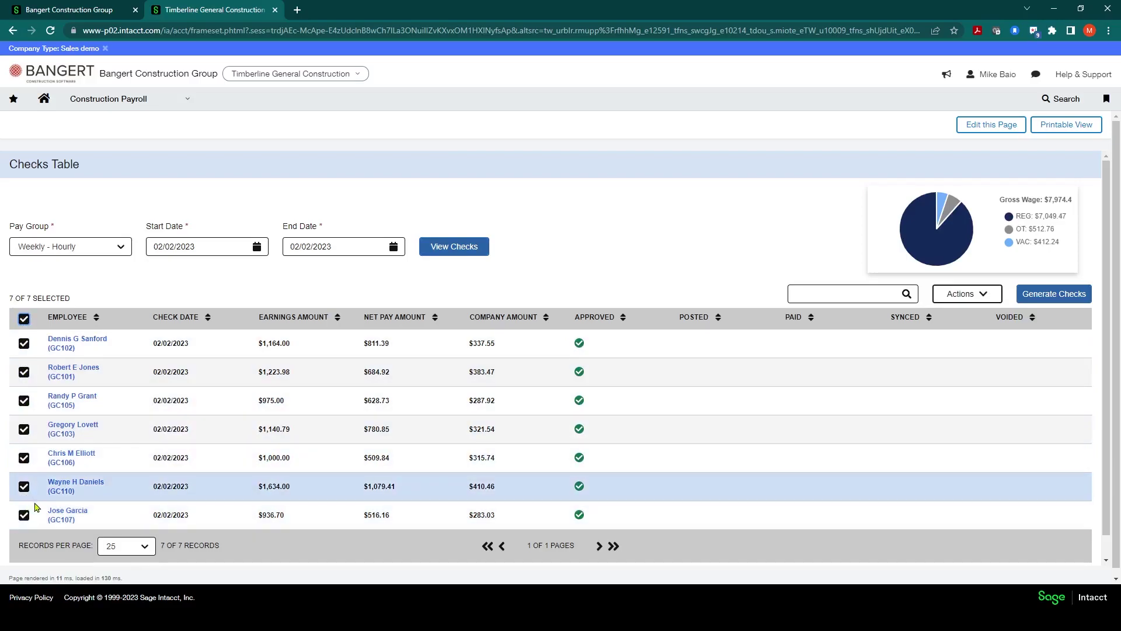
click(985, 295)
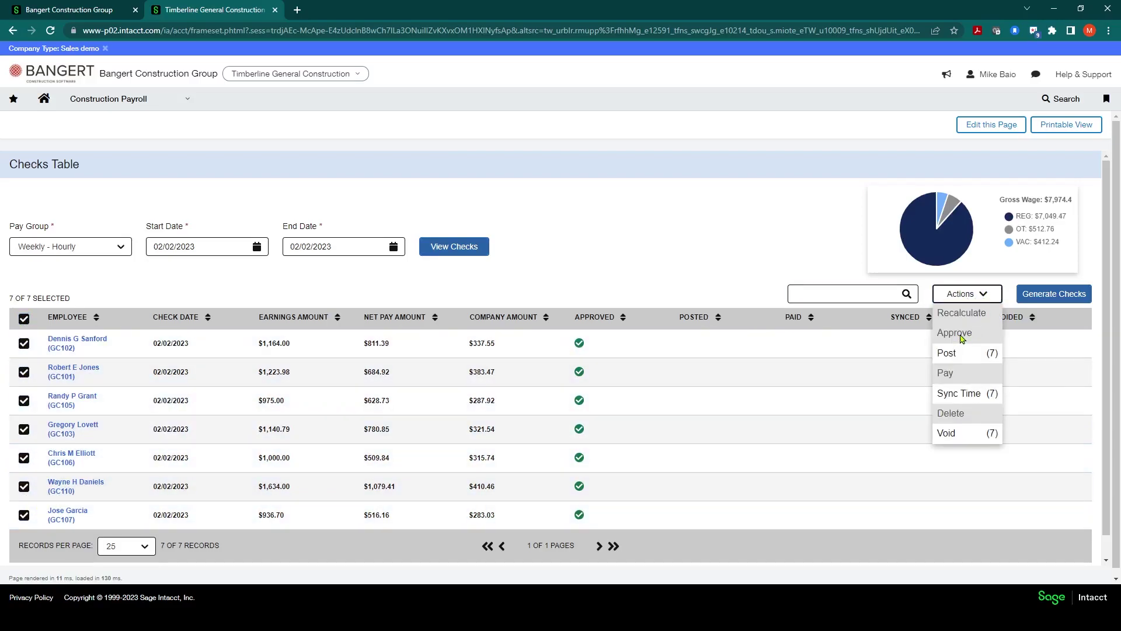
click(955, 364)
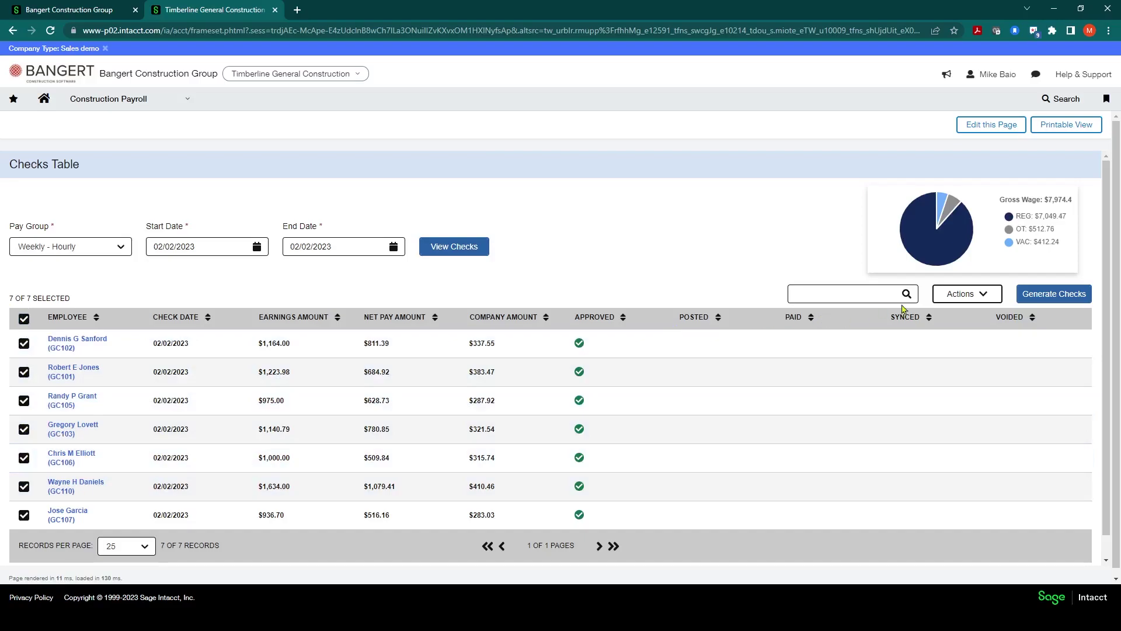
click(974, 298)
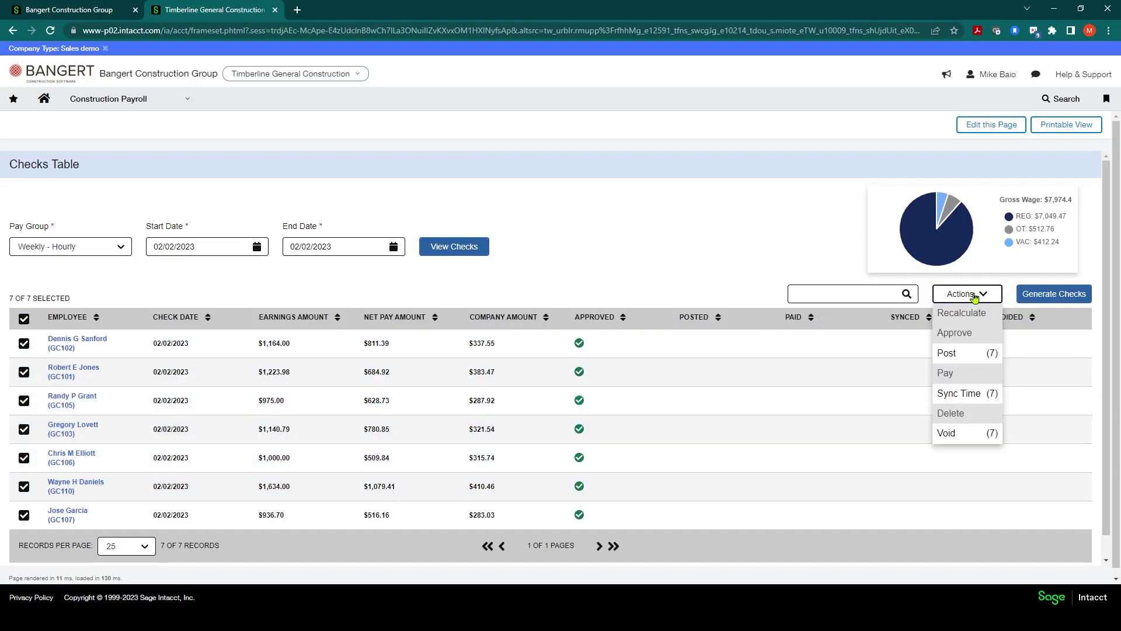
Post the seven selected checks, confirming the prompt and dismissing the success message
click(951, 354)
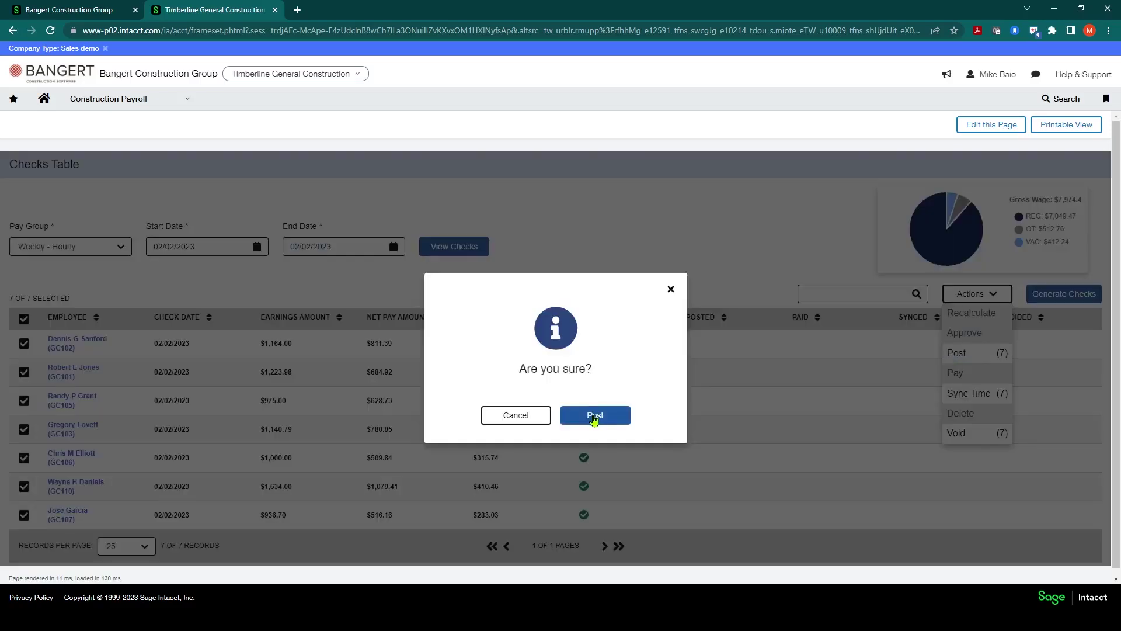
click(594, 415)
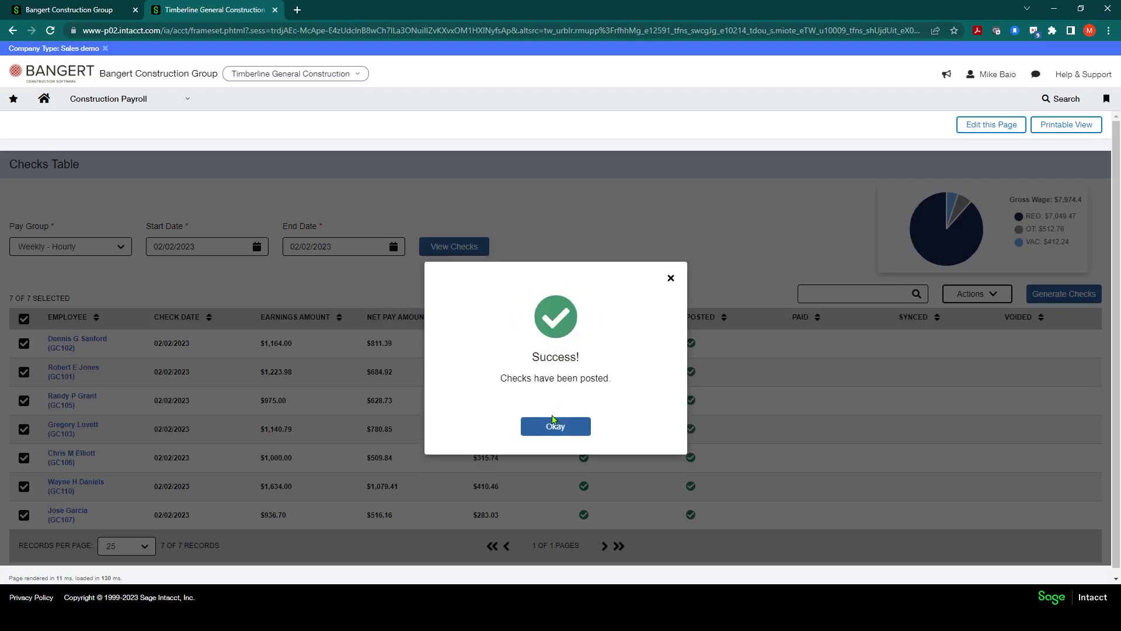
click(555, 426)
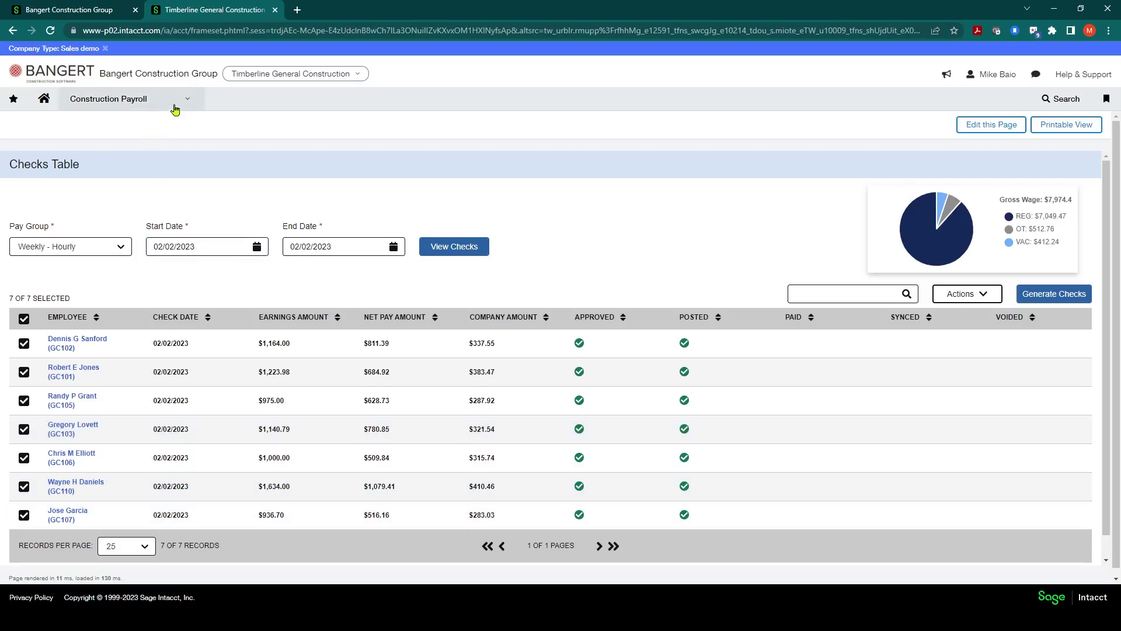
Go to General Ledger journal entries and view the Payroll Journal (PYRJ) transactions
mouse_move(175, 110)
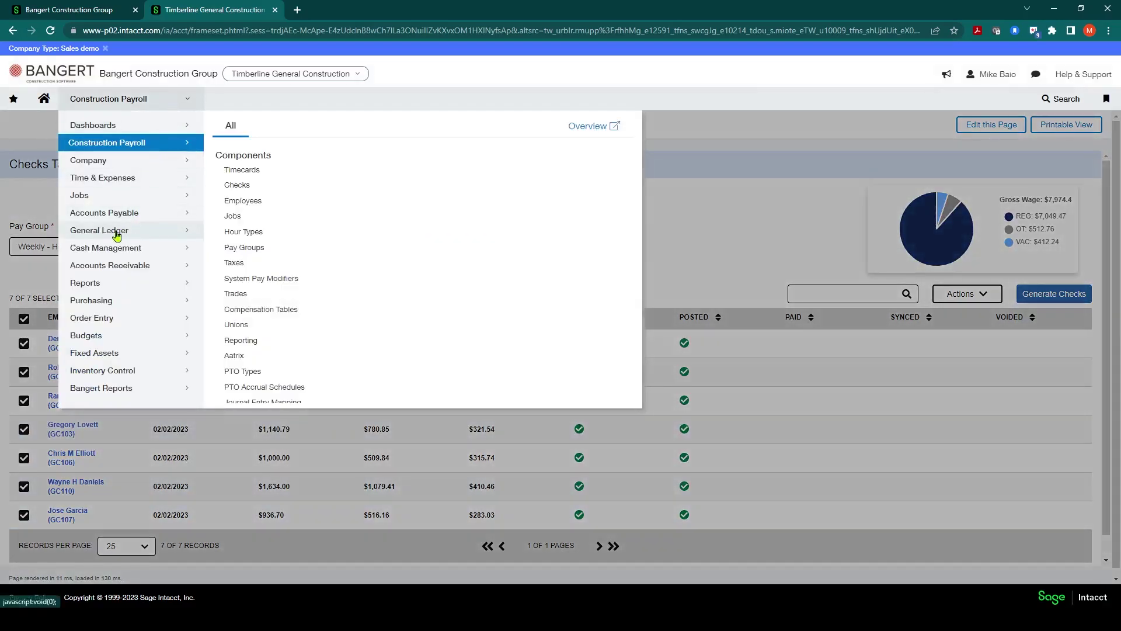
click(117, 235)
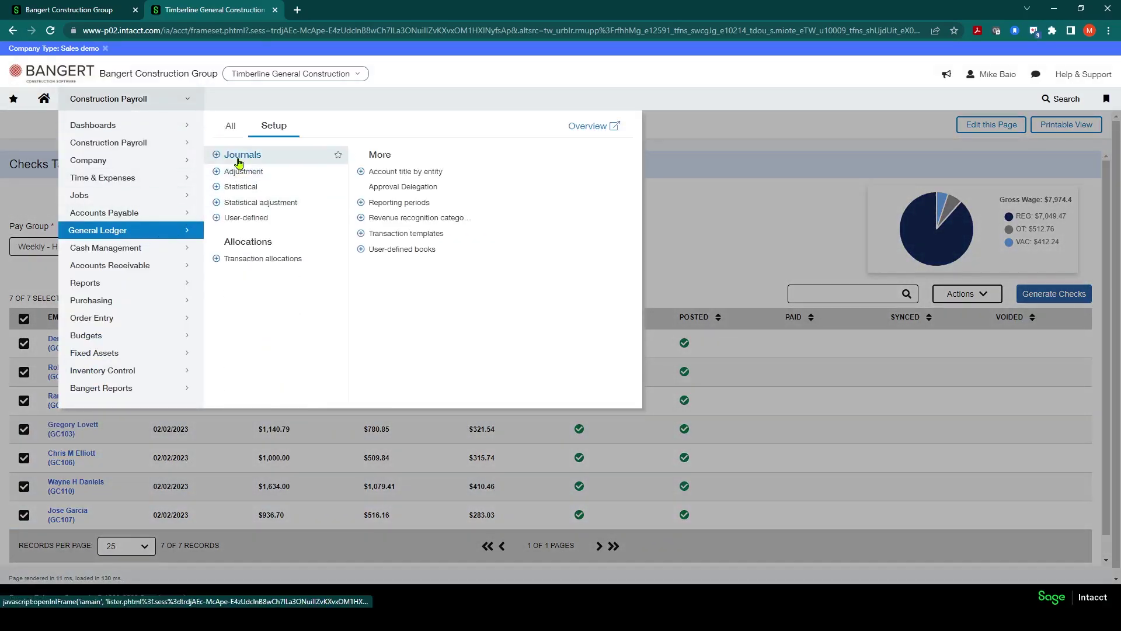
click(231, 130)
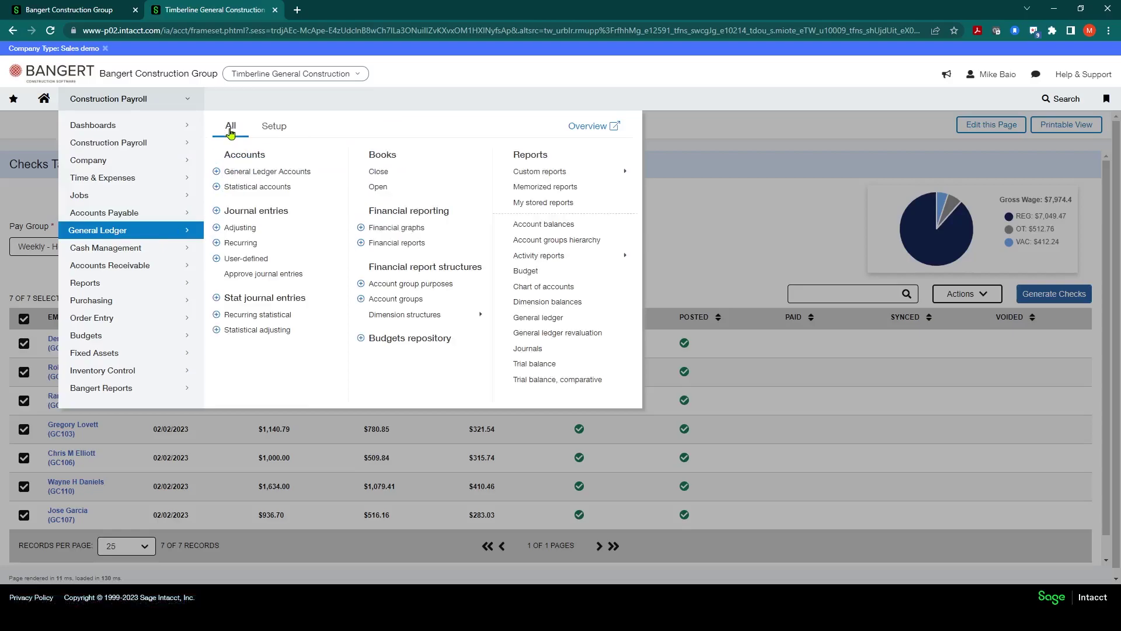
click(257, 212)
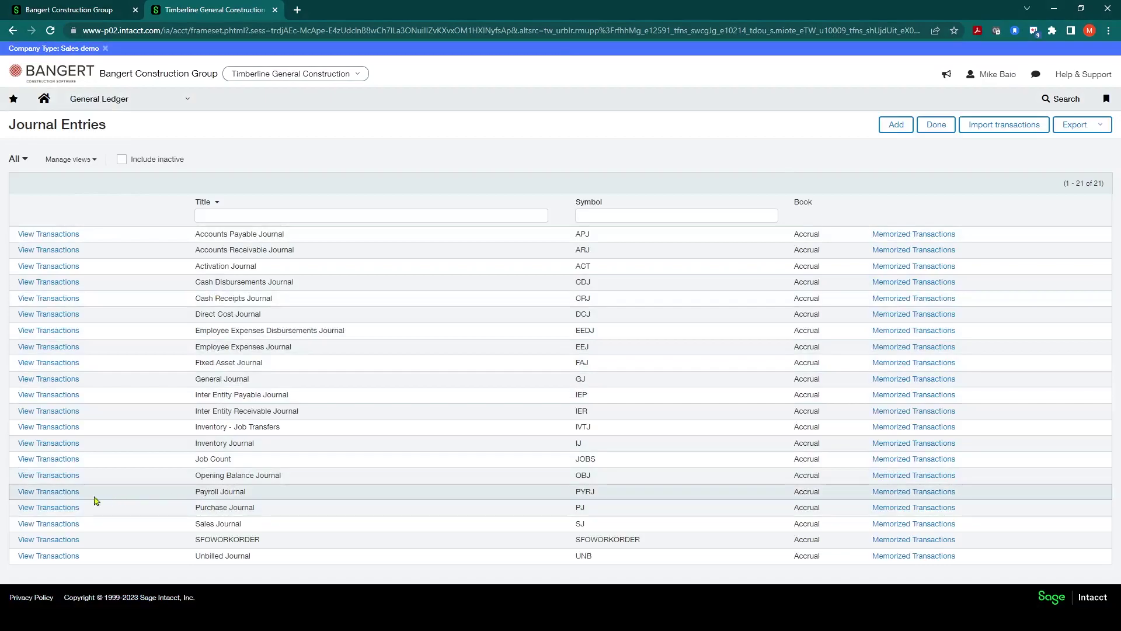
click(58, 492)
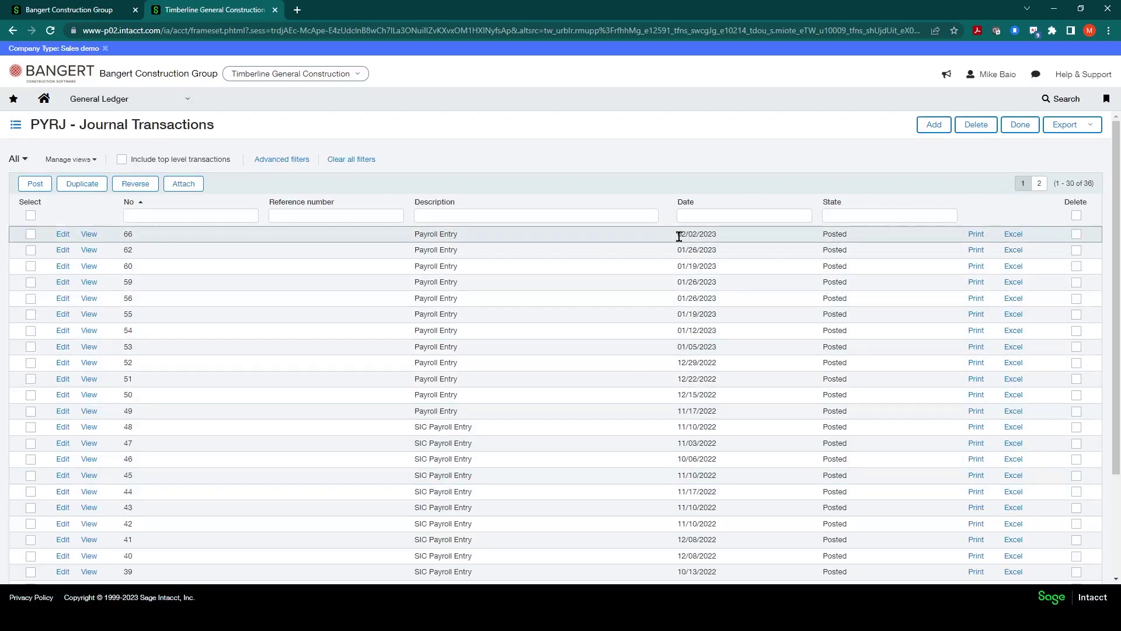
Open payroll entry 66 and scroll through its debit and credit lines
click(90, 236)
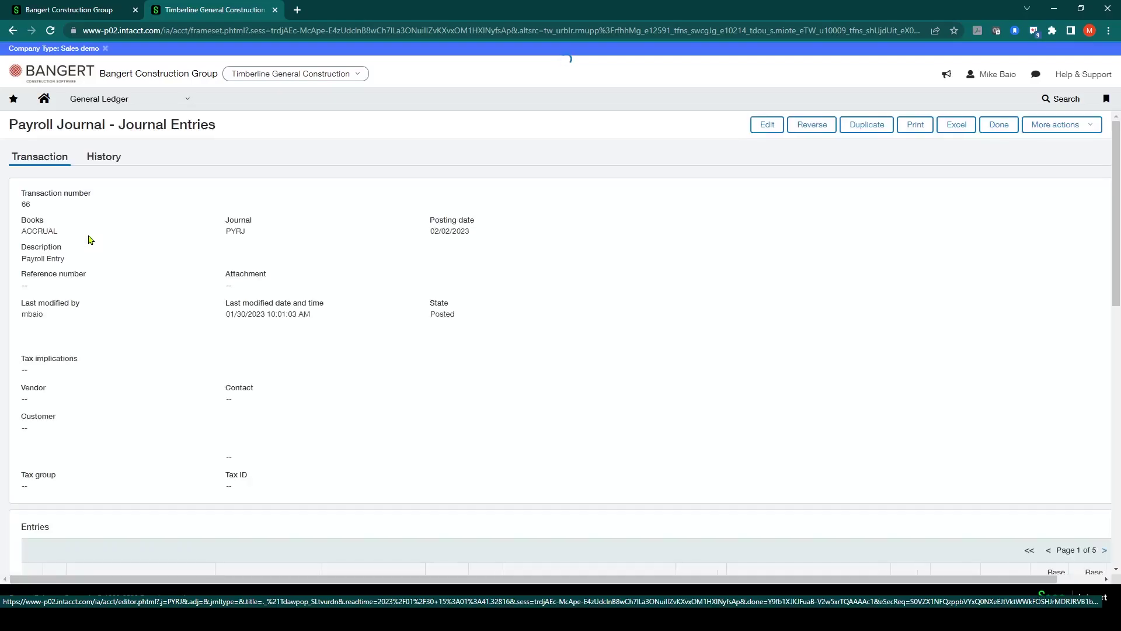
scroll(181, 251, down, 3)
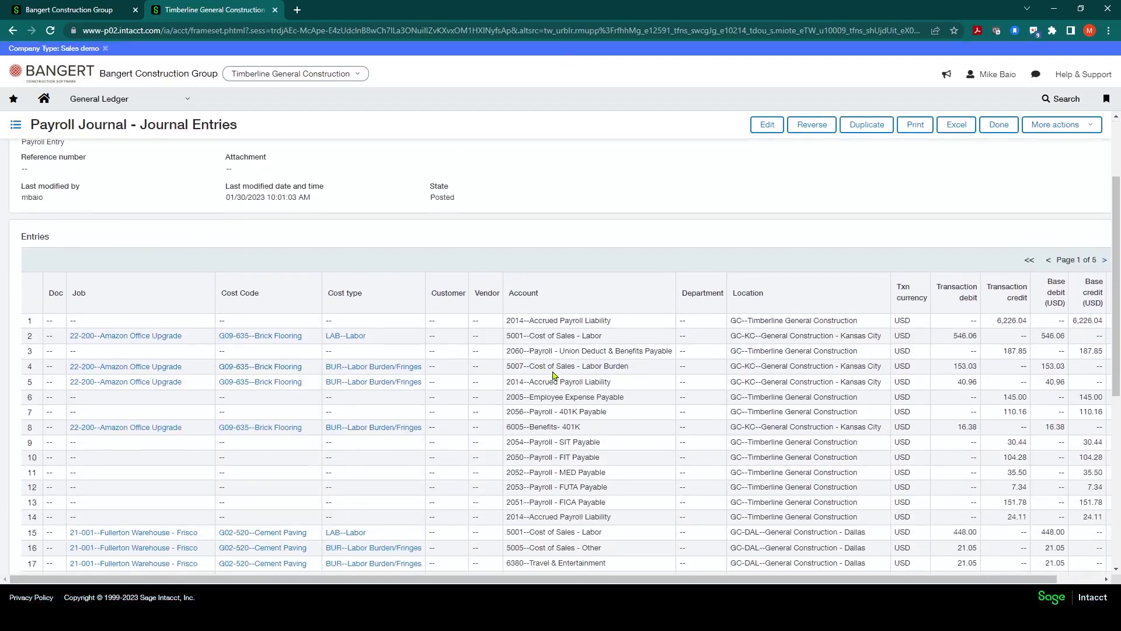
scroll(806, 367, down, 2)
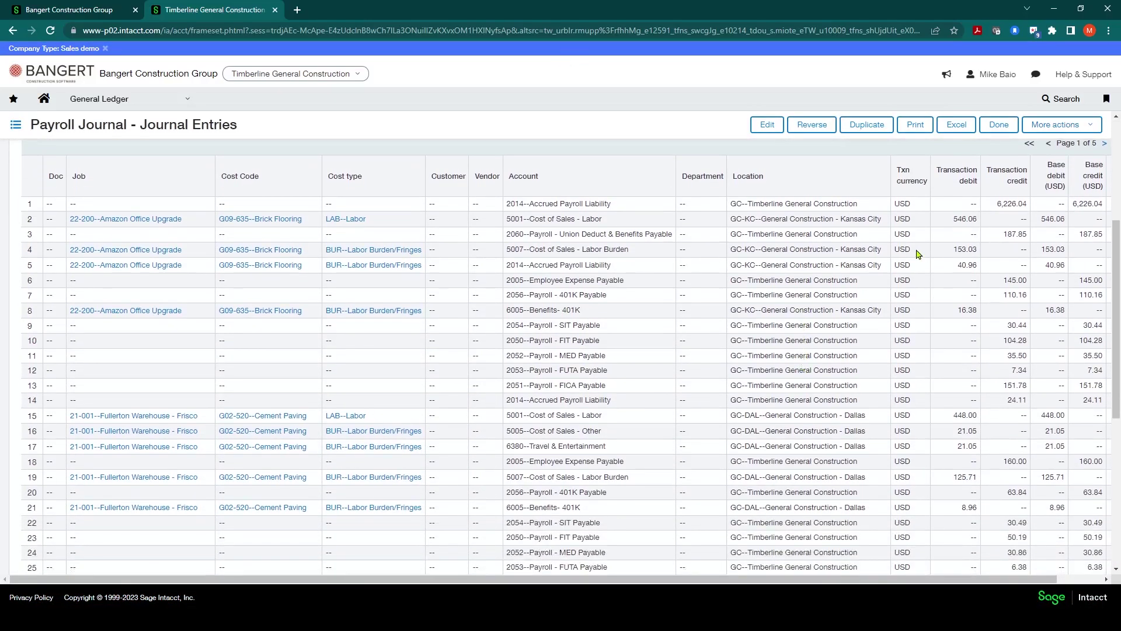
scroll(810, 356, down, 1)
scroll(1051, 140, up, 5)
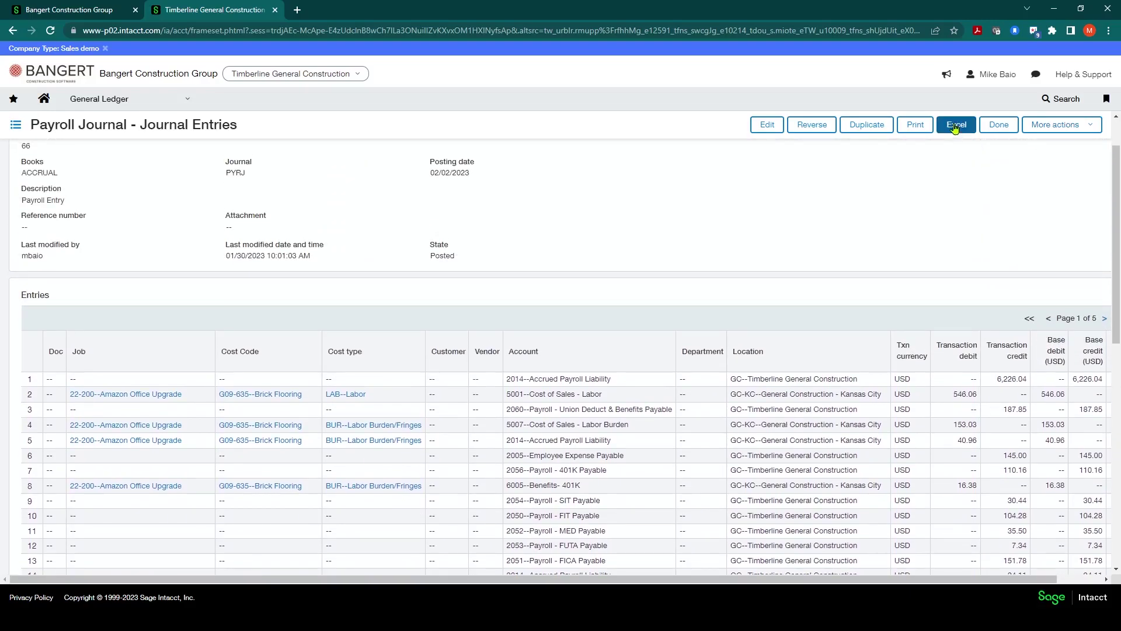
Switch back to Construction Payroll > Checks from the module menu
click(184, 108)
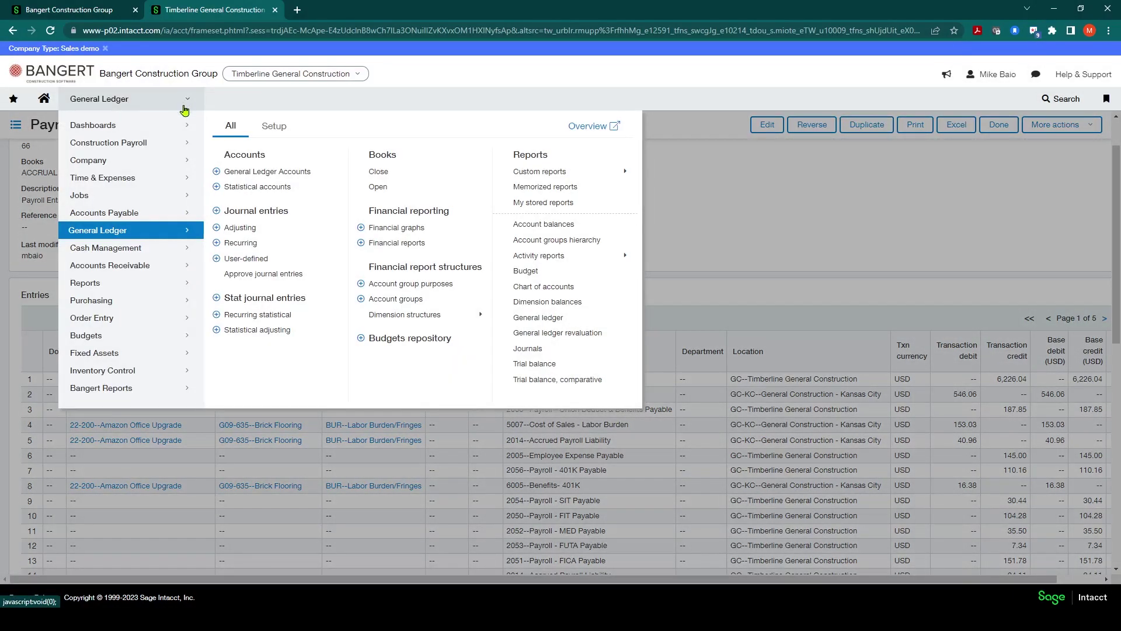
mouse_move(171, 148)
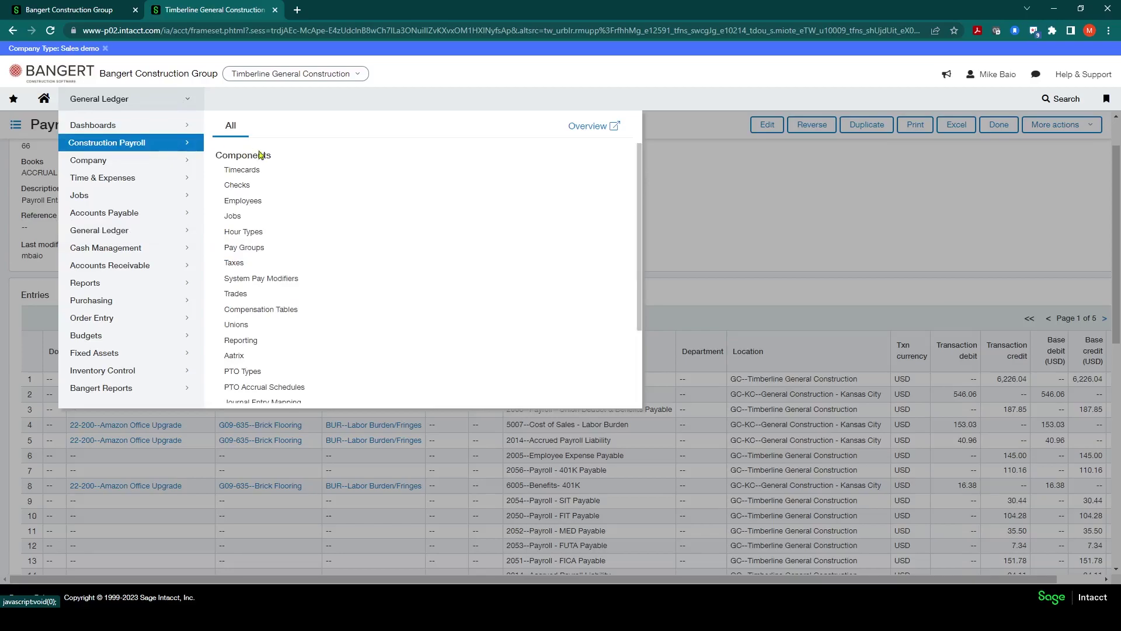
click(243, 188)
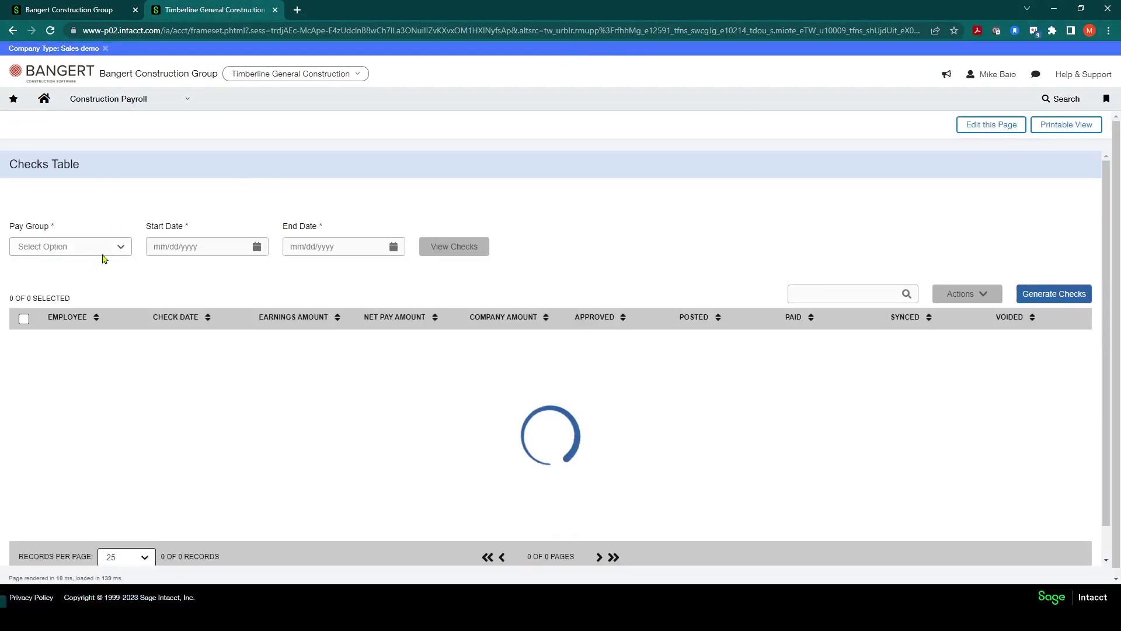
Re-filter to Weekly - Hourly checks on 02/02/2023, select all seven, and show Actions
click(105, 248)
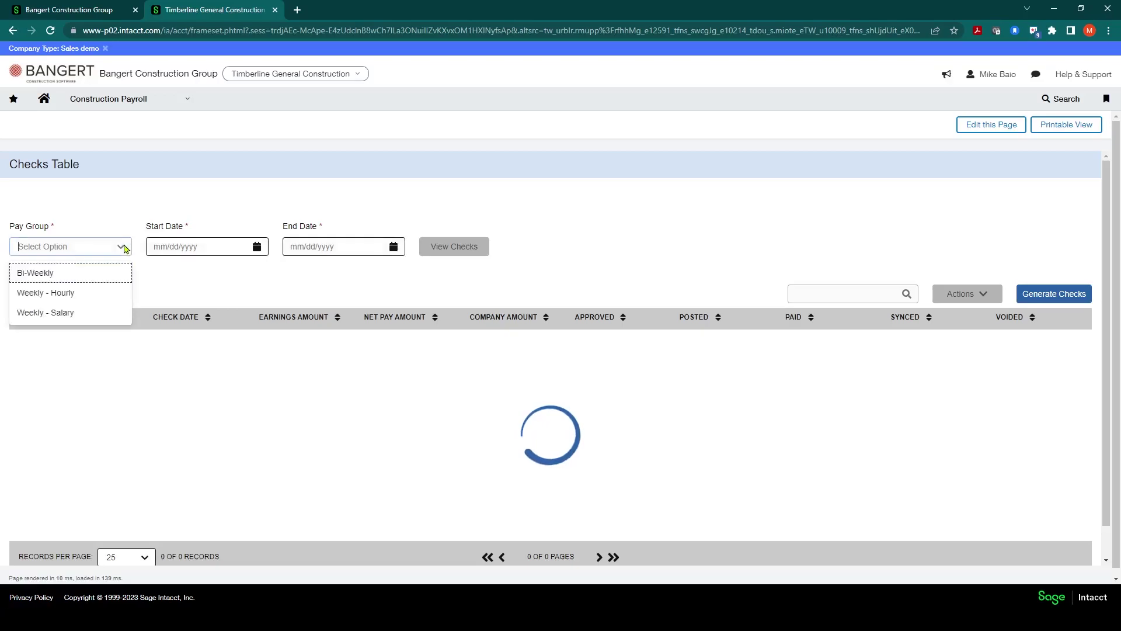
click(70, 295)
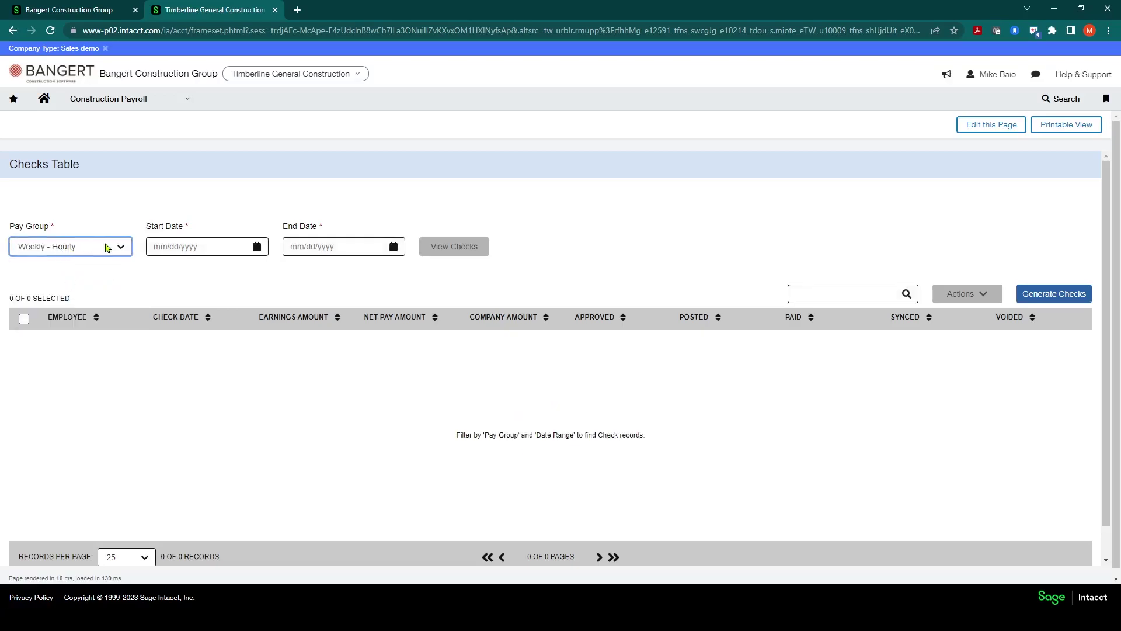
click(256, 246)
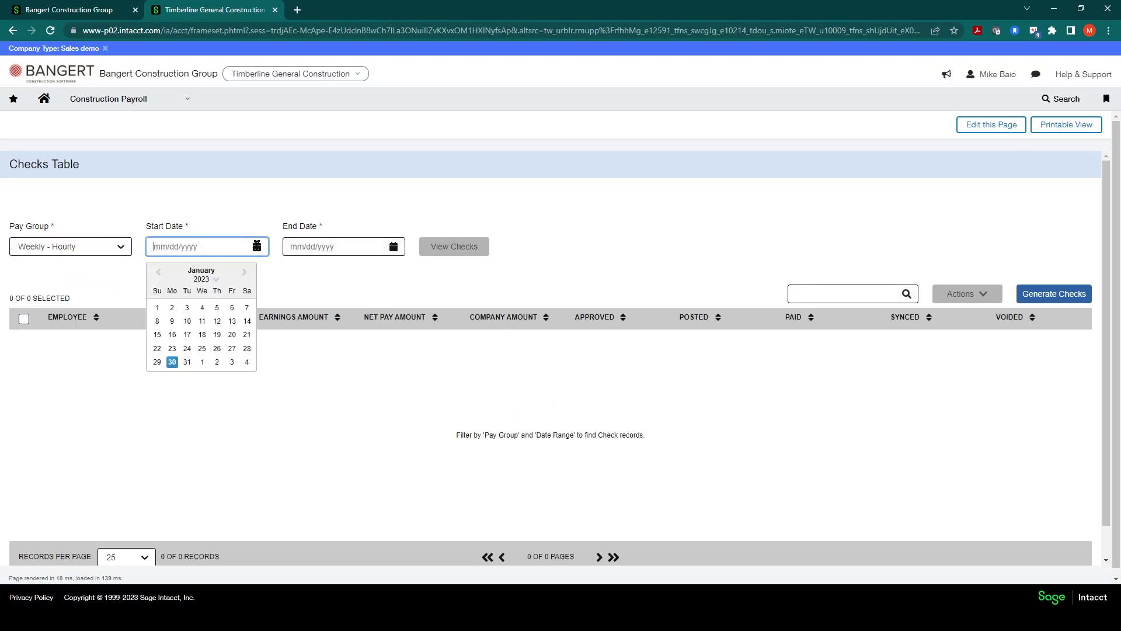
click(217, 362)
click(445, 250)
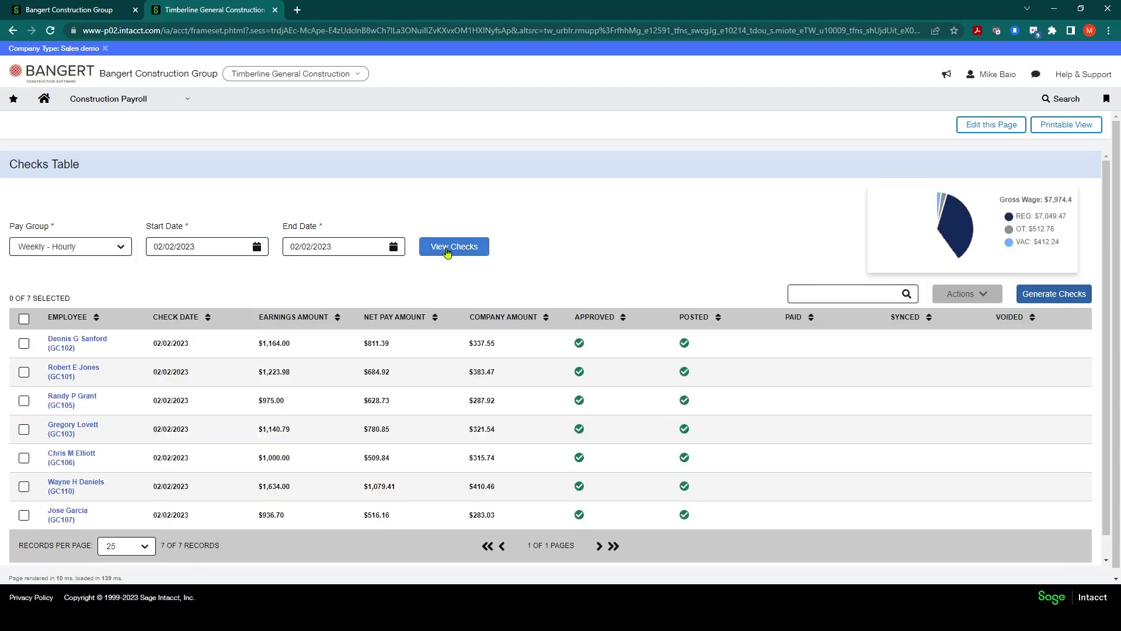
click(24, 319)
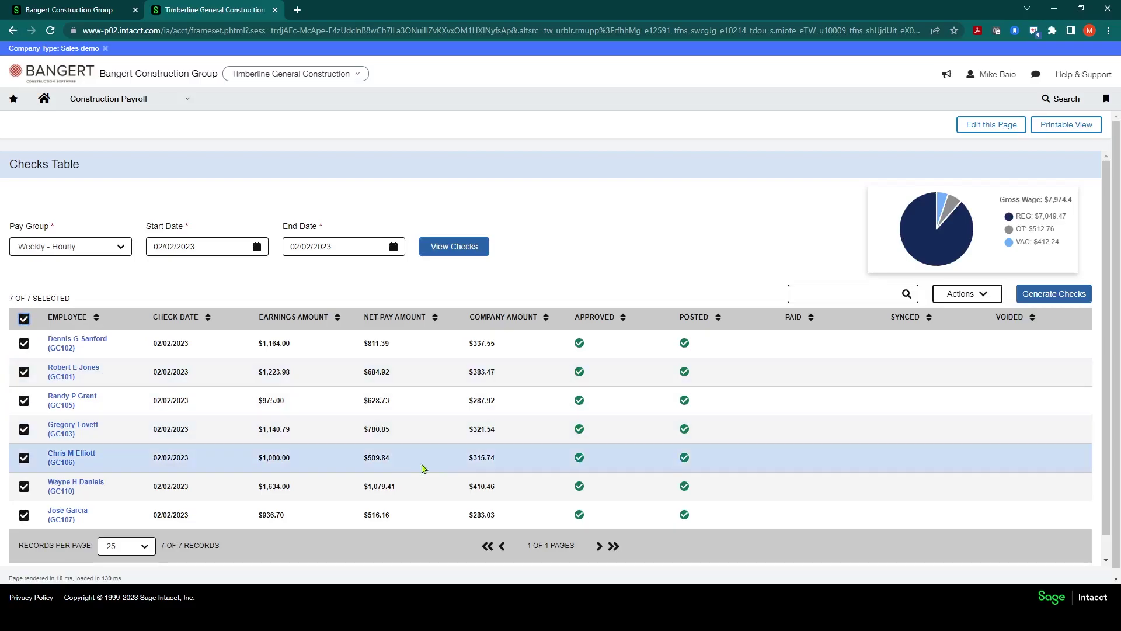
click(978, 295)
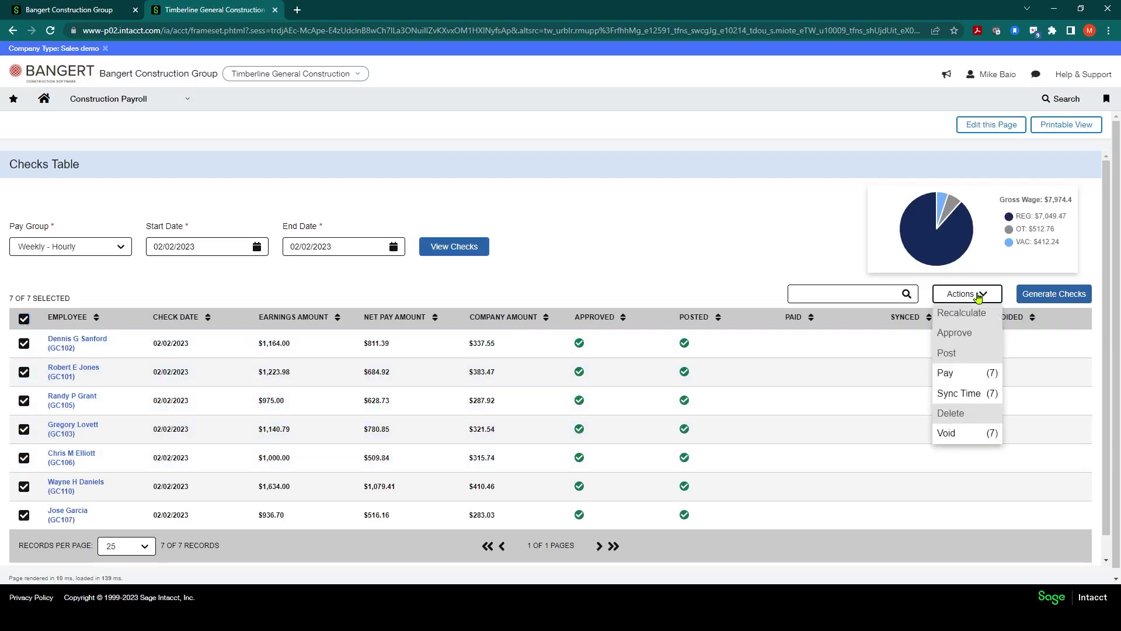
Pay the seven selected checks with Pay (7), confirm, and dismiss the success dialog
click(967, 378)
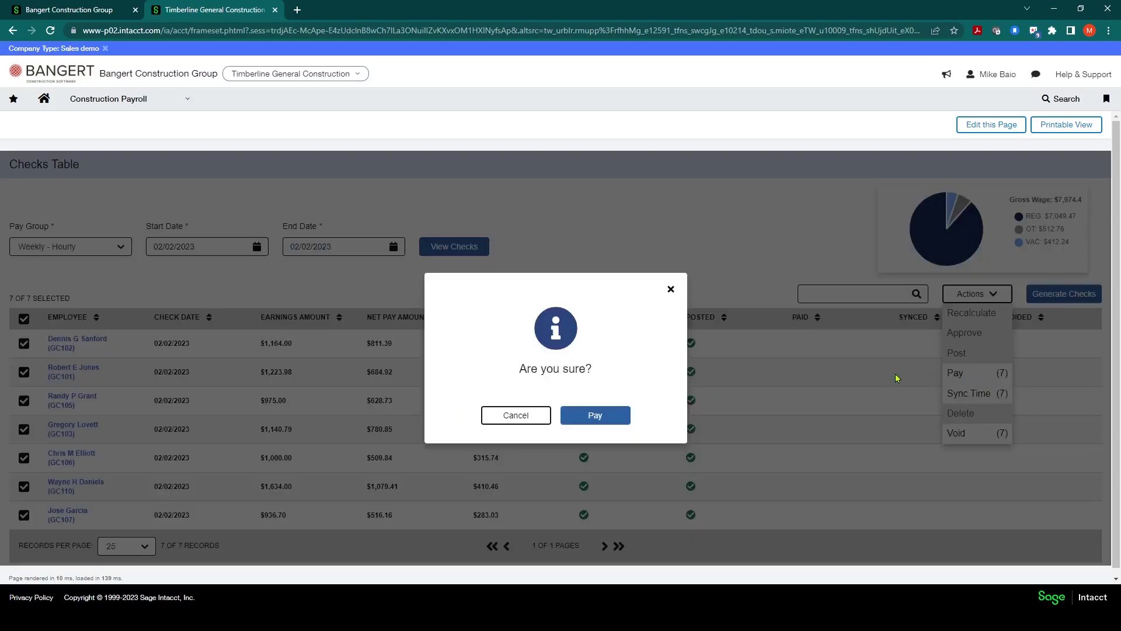
click(596, 415)
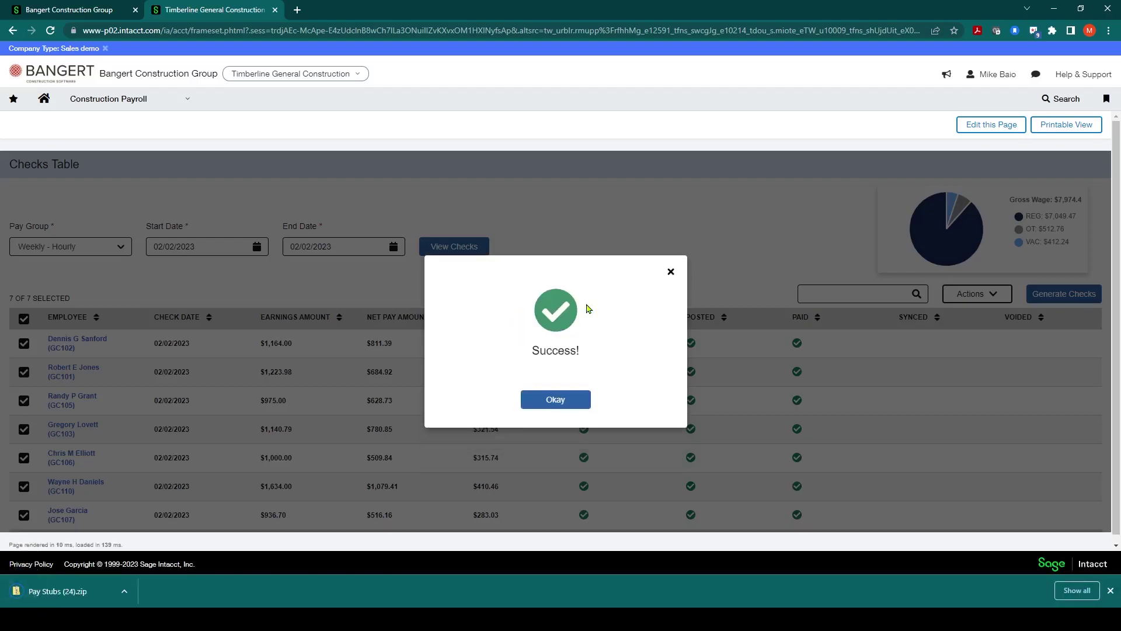
click(550, 402)
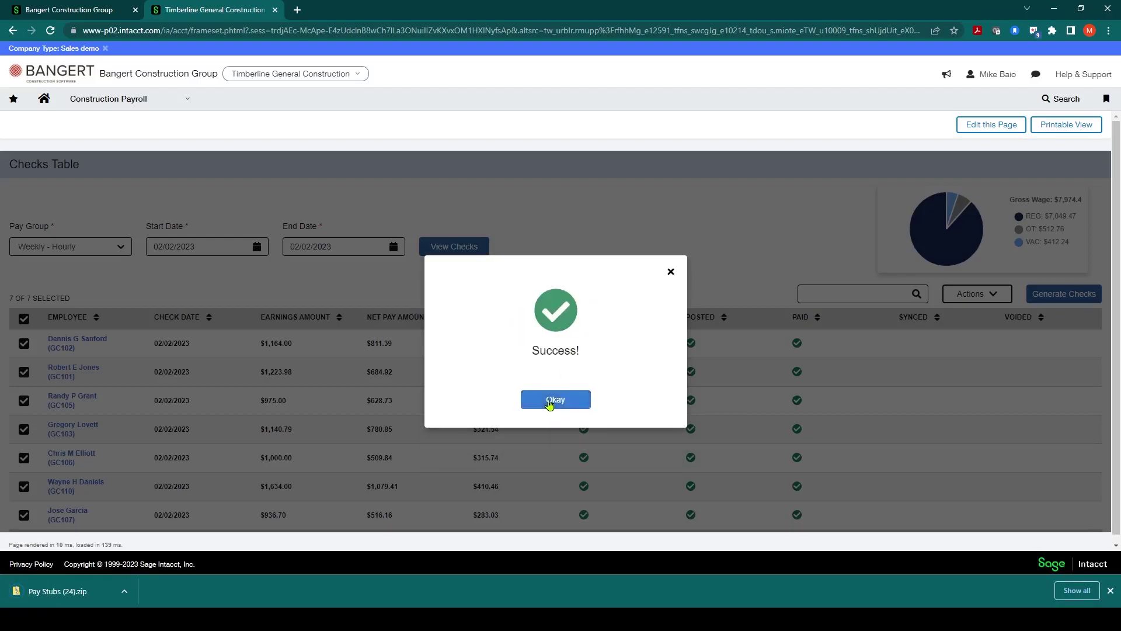
Open the Pay Stubs (24).zip download and select advice-notices.pdf inside it
click(45, 591)
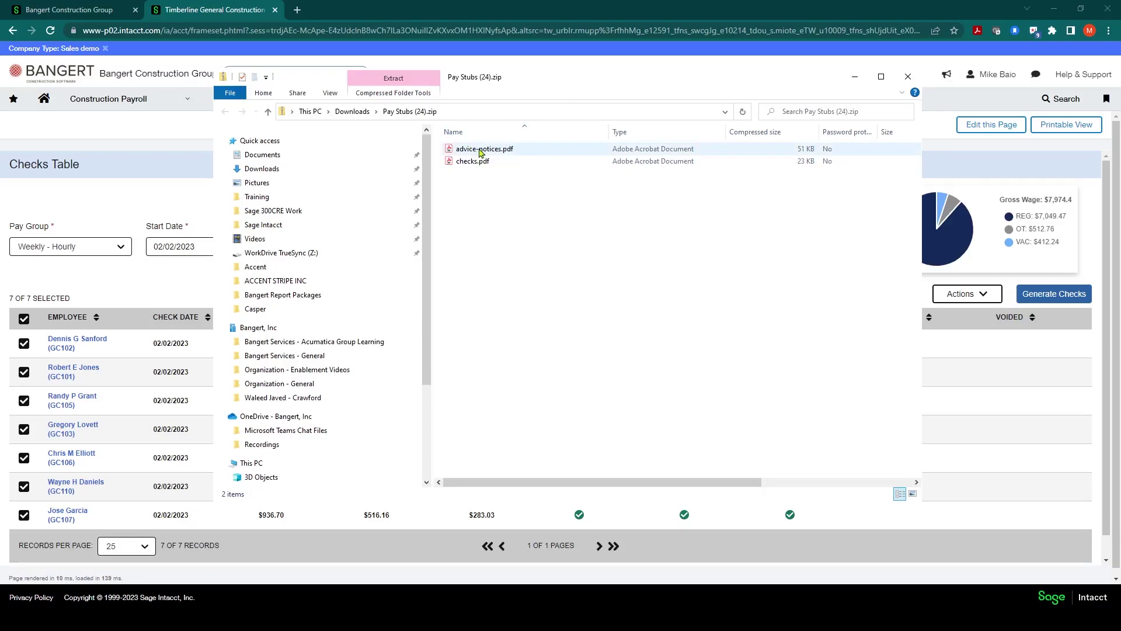
click(467, 162)
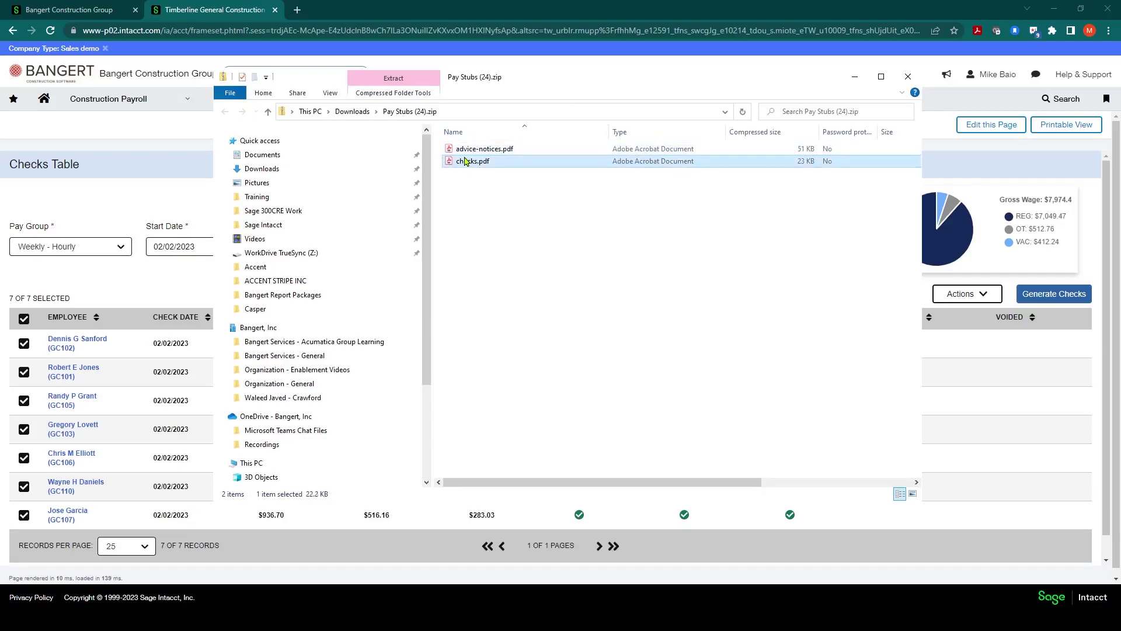
click(469, 150)
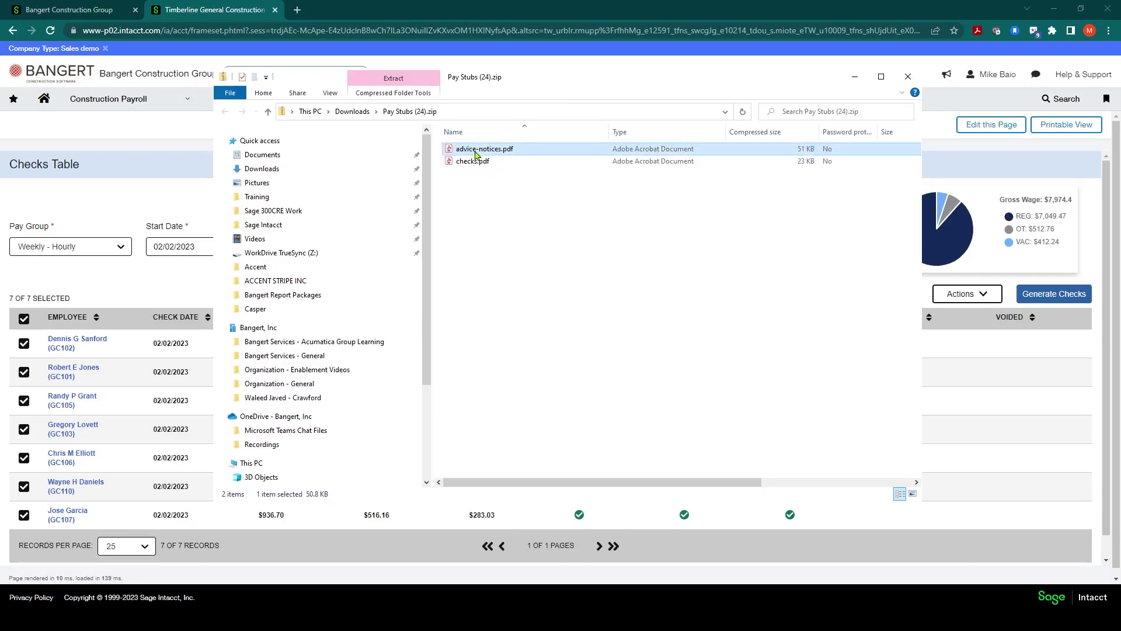
Open advice-notices.pdf and review the first employee's pay stub on page 1
double_click(476, 151)
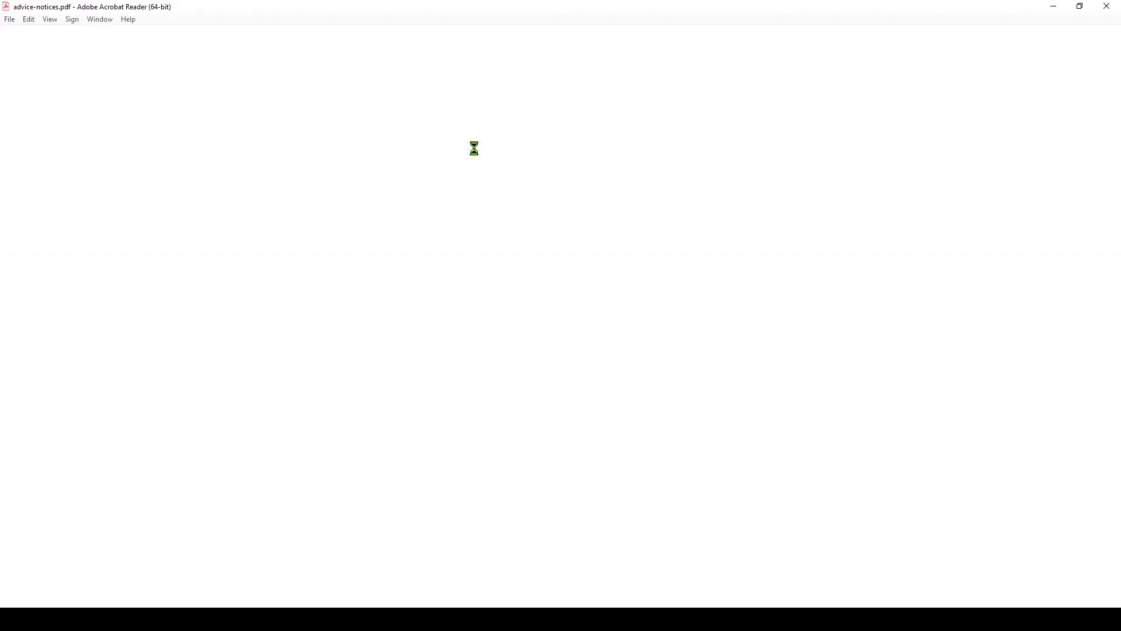
scroll(434, 209, down, 1)
scroll(434, 209, up, 1)
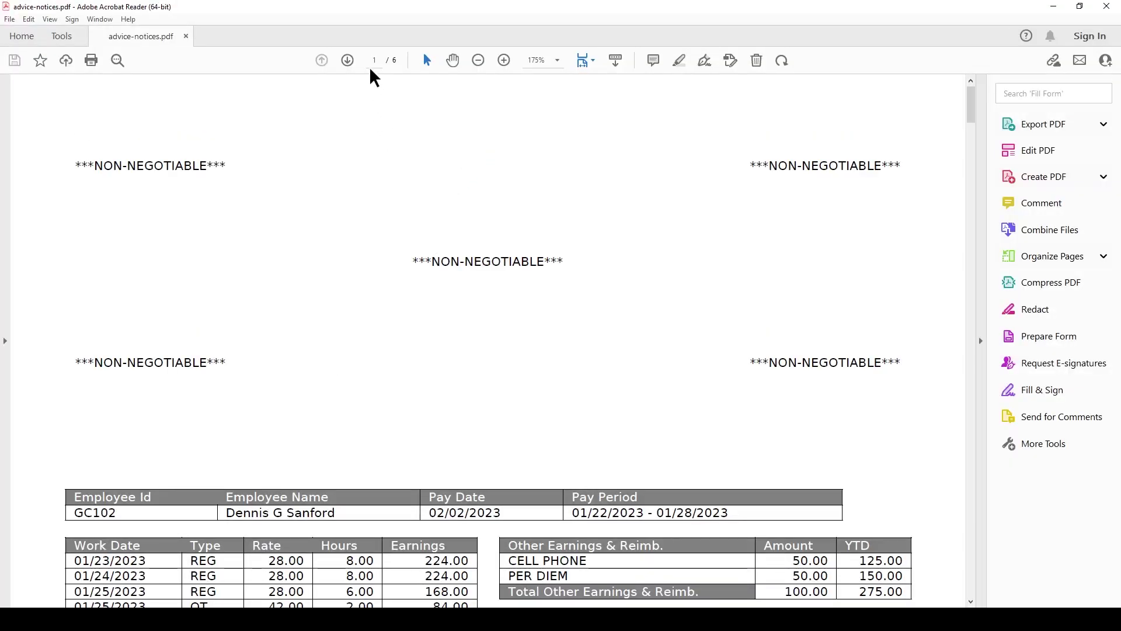
scroll(391, 187, down, 15)
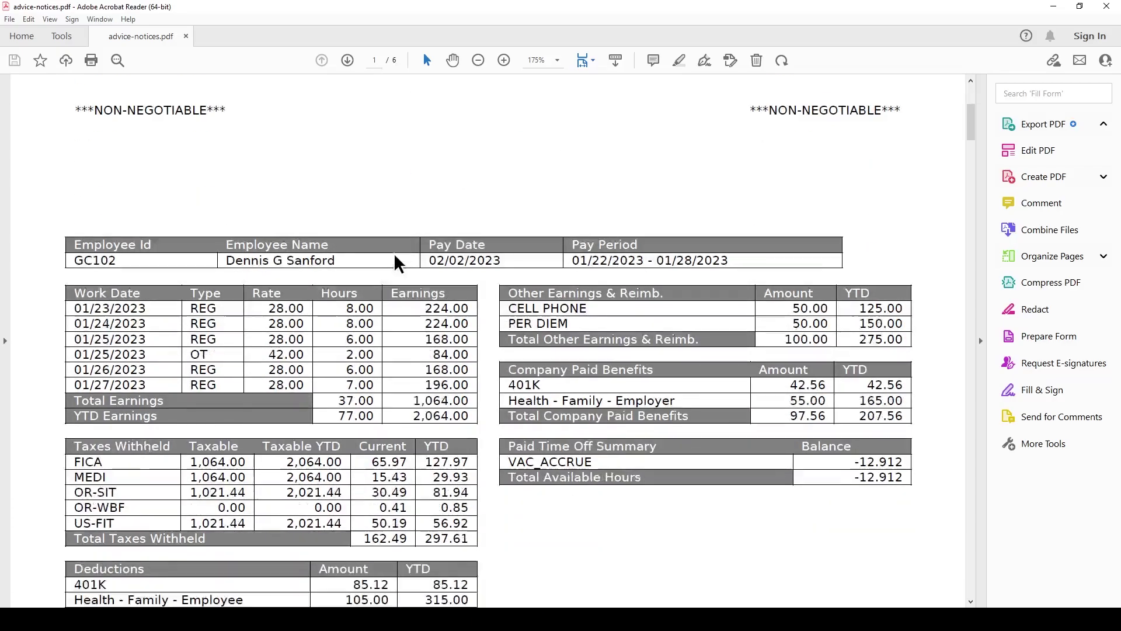
scroll(366, 240, up, 18)
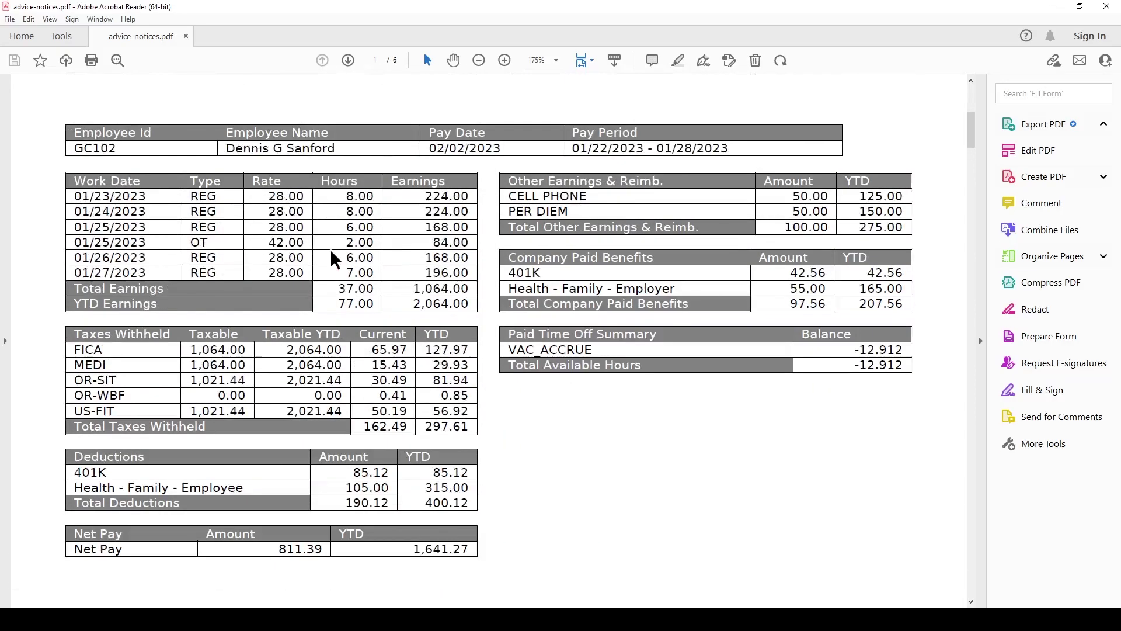
scroll(334, 259, down, 16)
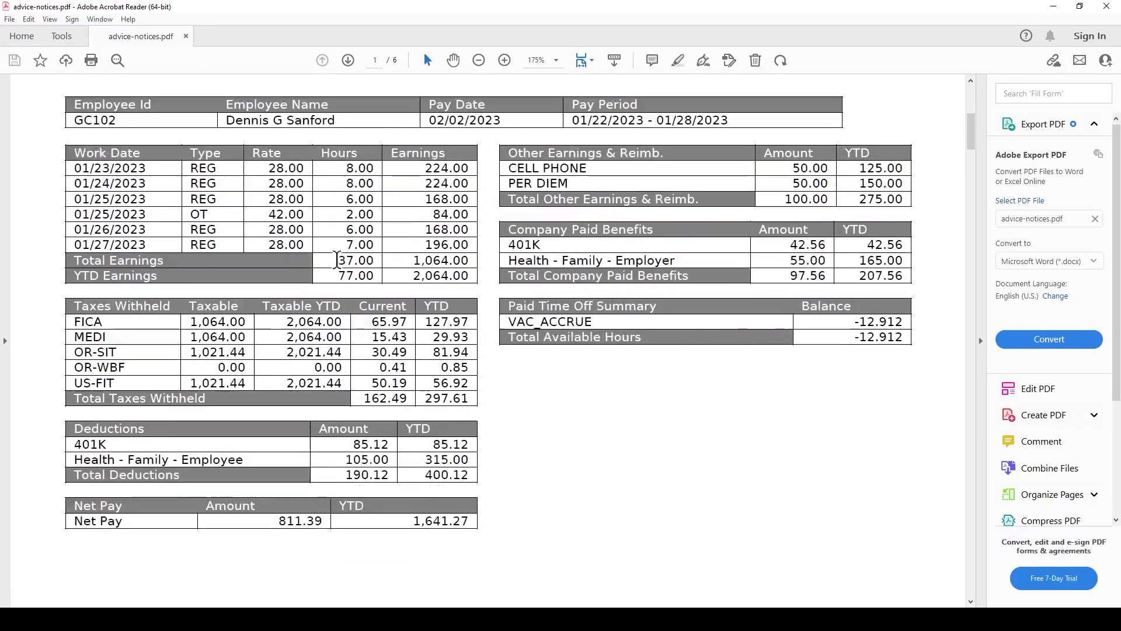
scroll(334, 258, up, 6)
Review the second and third employees' pay stubs, then close the document and select checks.pdf
click(348, 61)
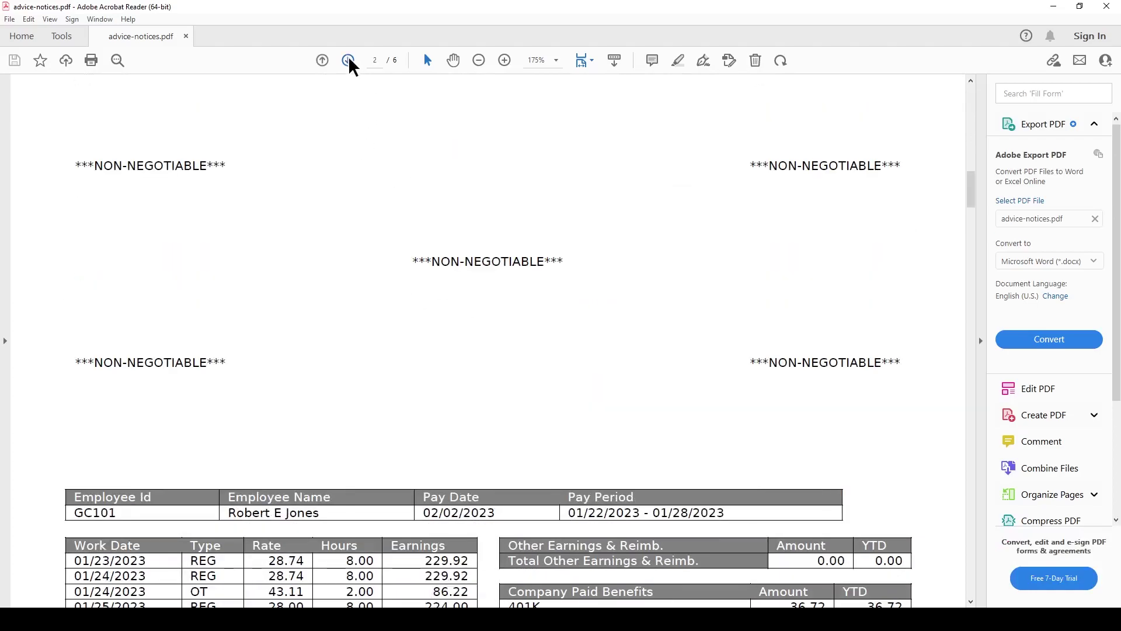
click(348, 60)
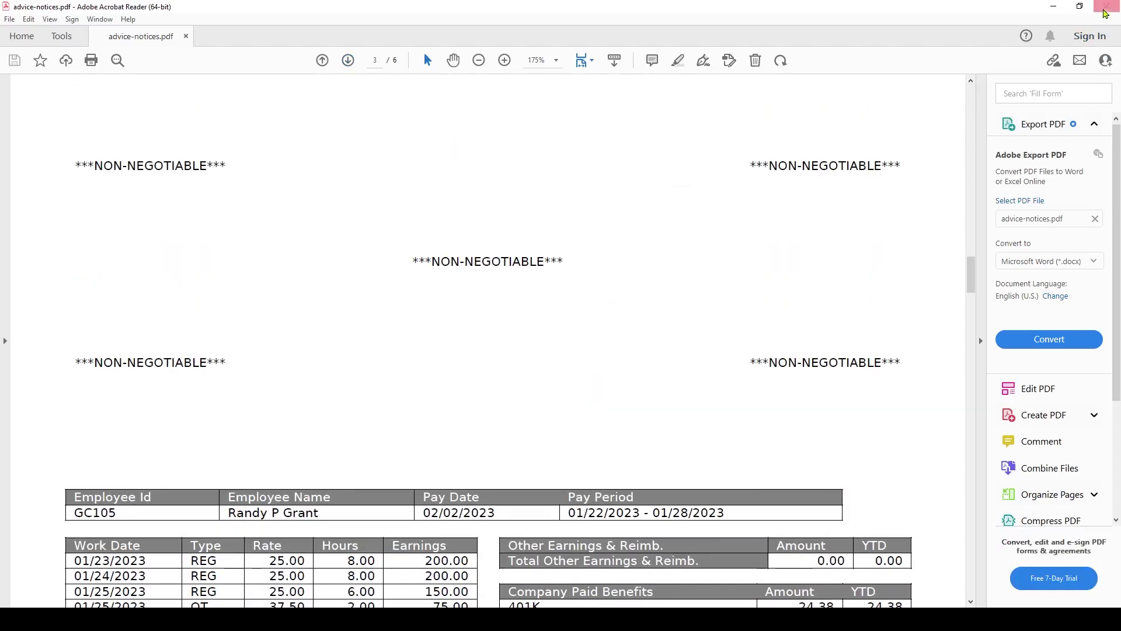
click(1107, 8)
click(470, 166)
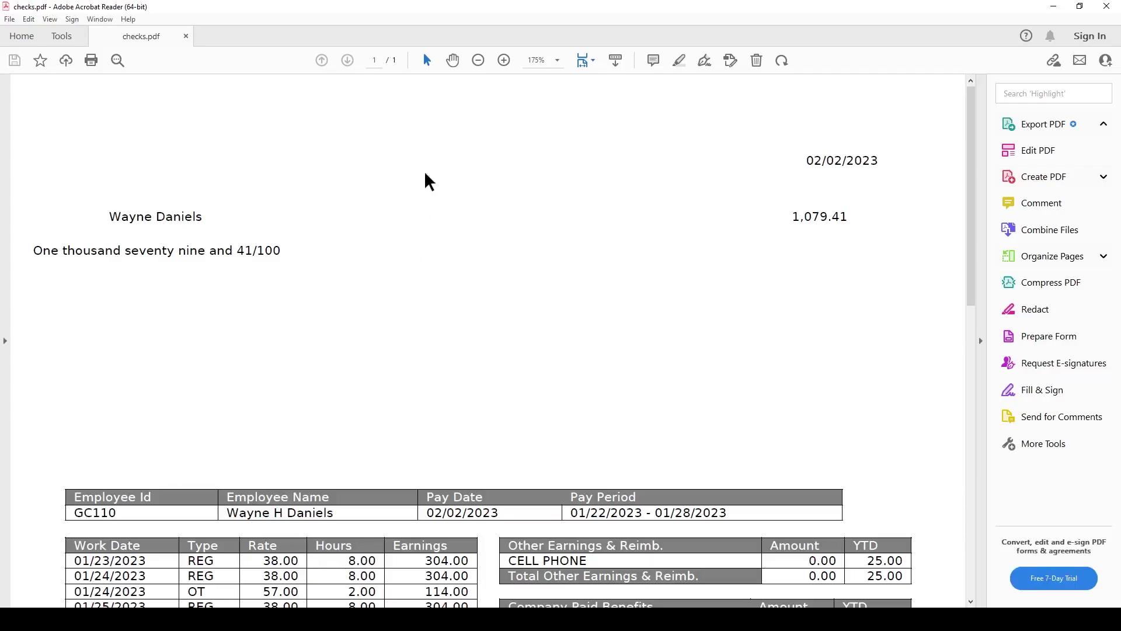
Scroll through the 1,079.41 check's stub: earnings, taxes, deductions and net pay
scroll(671, 245, down, 3)
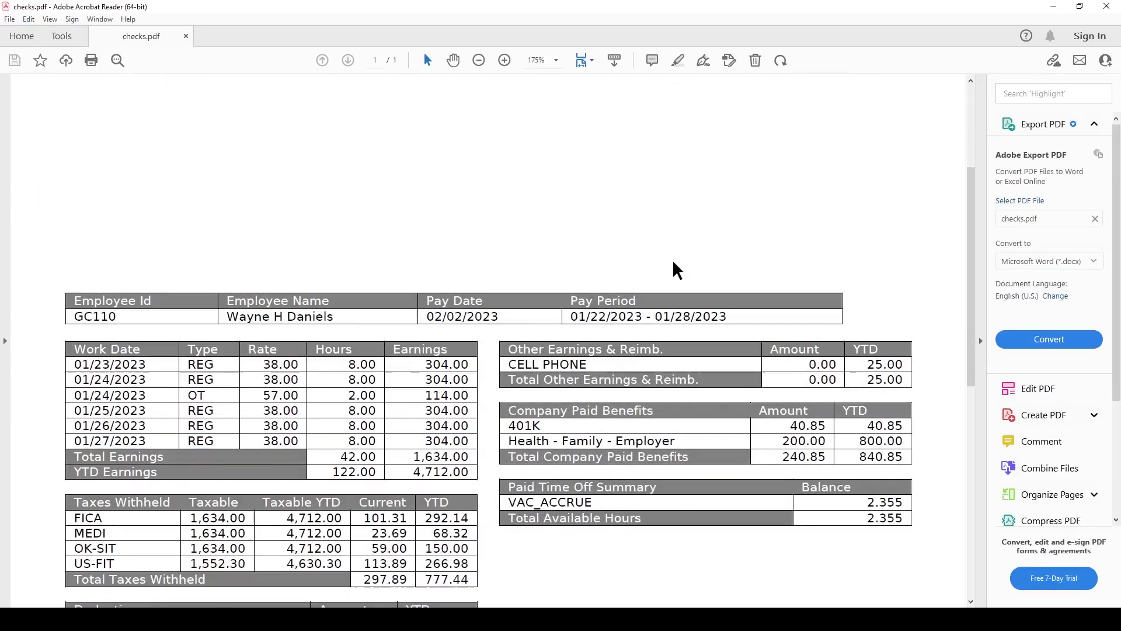
scroll(676, 270, down, 4)
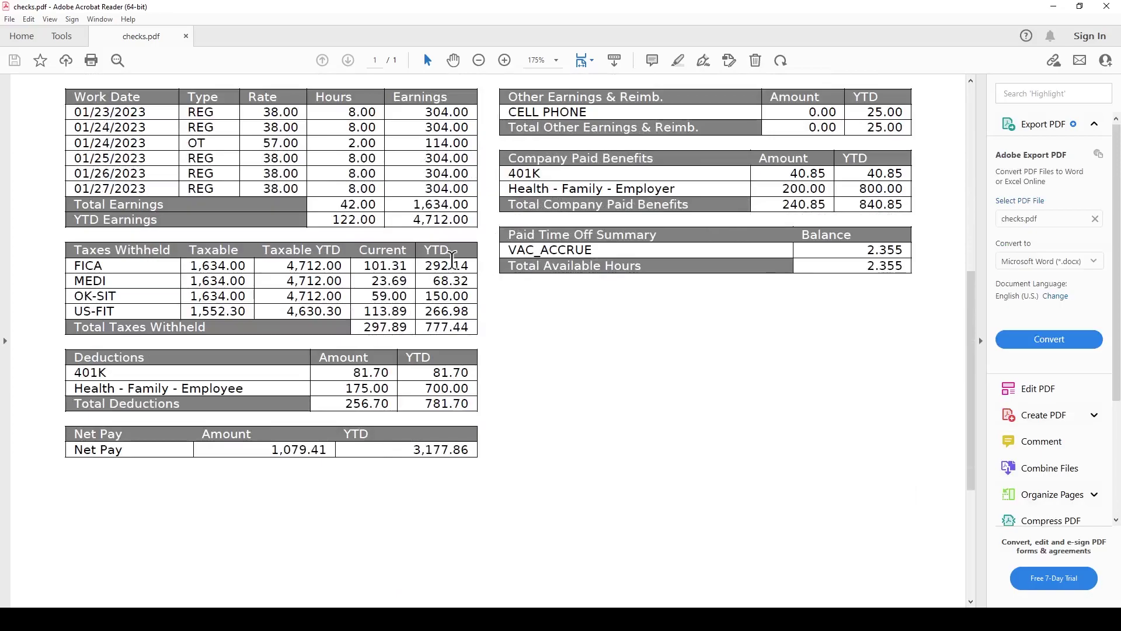
scroll(444, 265, up, 6)
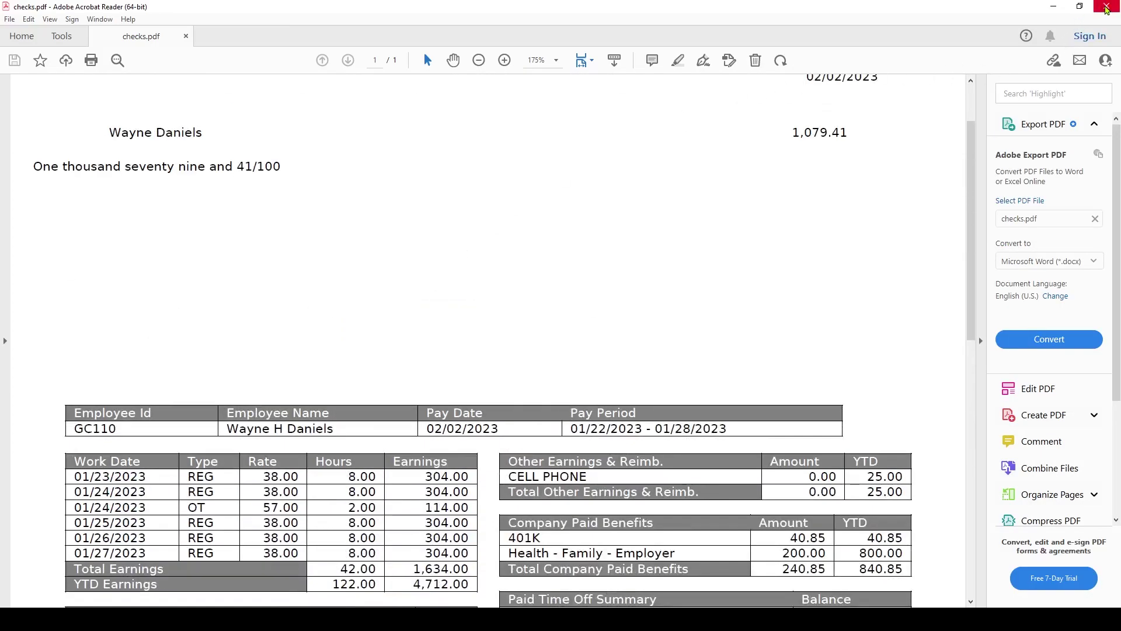
Close Acrobat Reader and the zip folder to return to the seven paid 02/02/2023 checks
click(1106, 8)
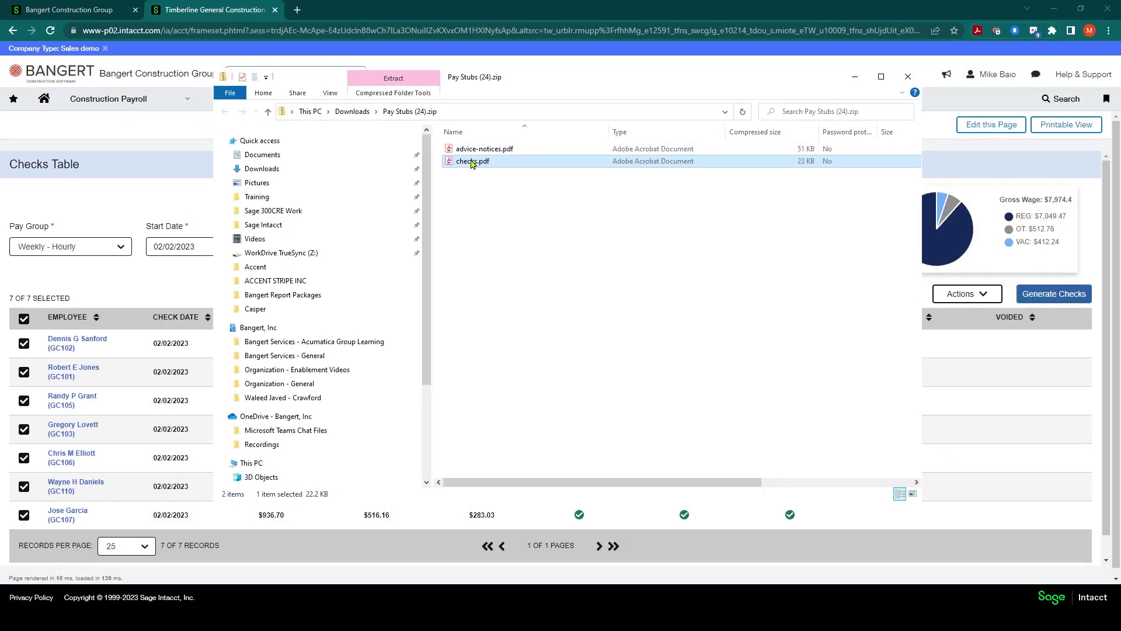
click(908, 78)
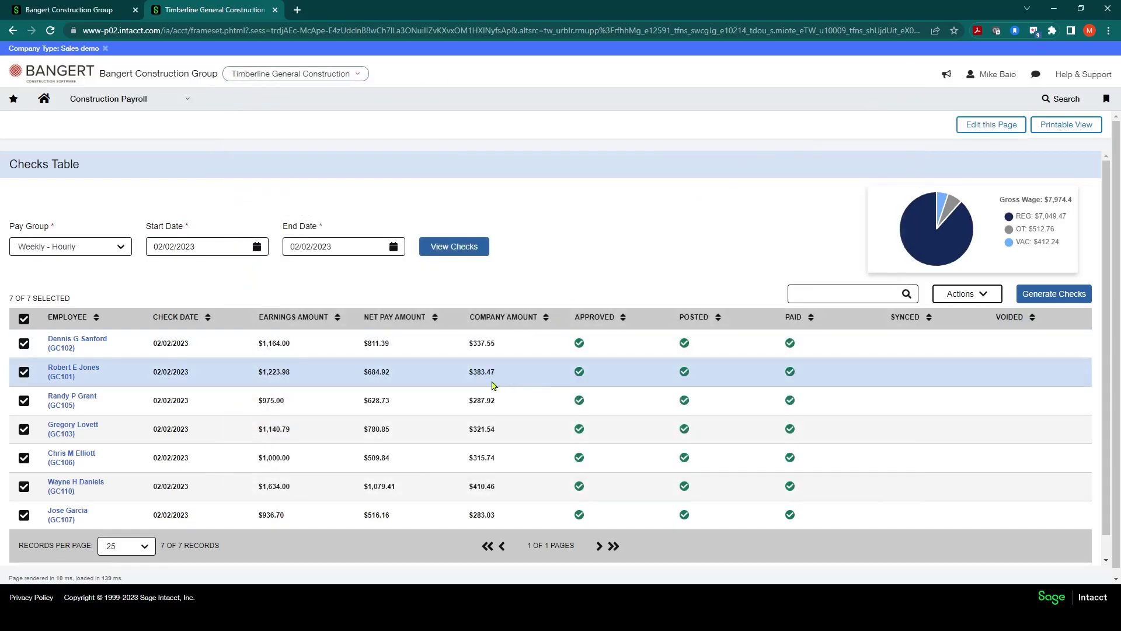